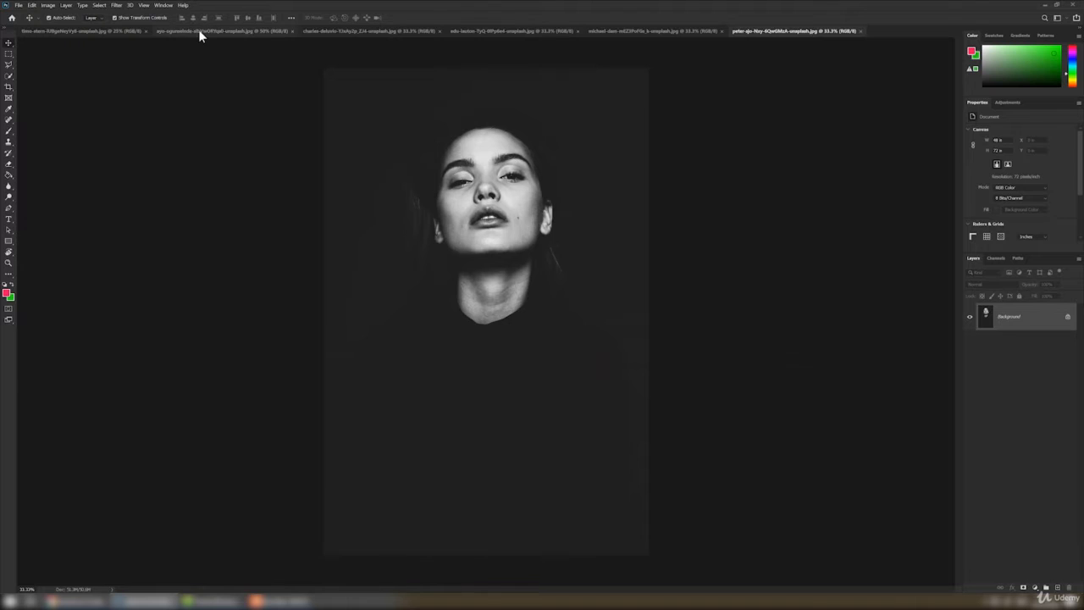
# Look through the open photos, from the wooden hand and the umbrella image to the backpacker in the alley
pyautogui.click(198, 31)
pyautogui.click(342, 32)
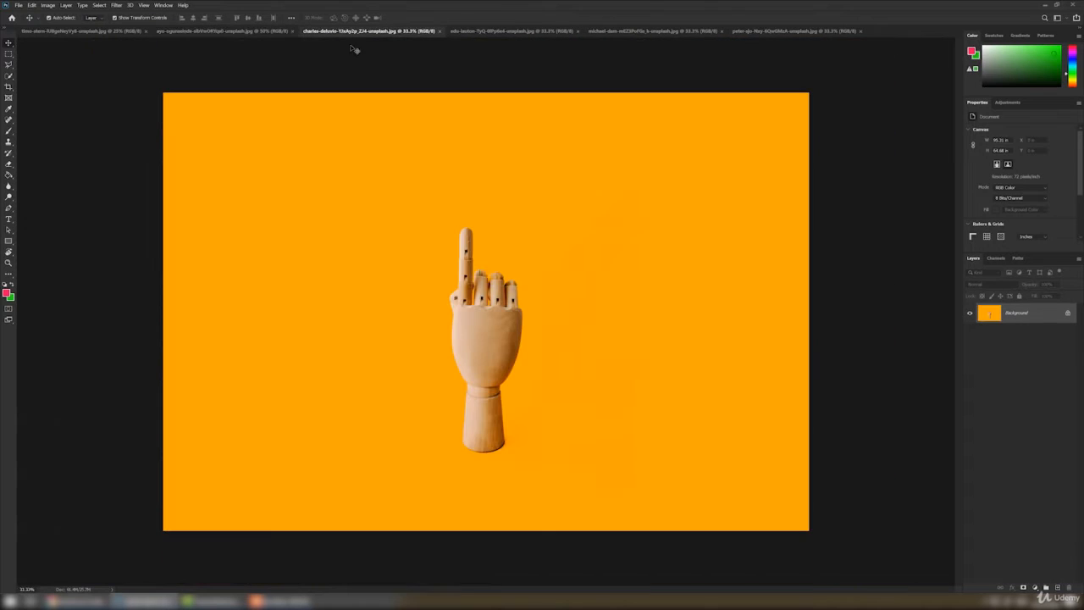
pyautogui.click(496, 32)
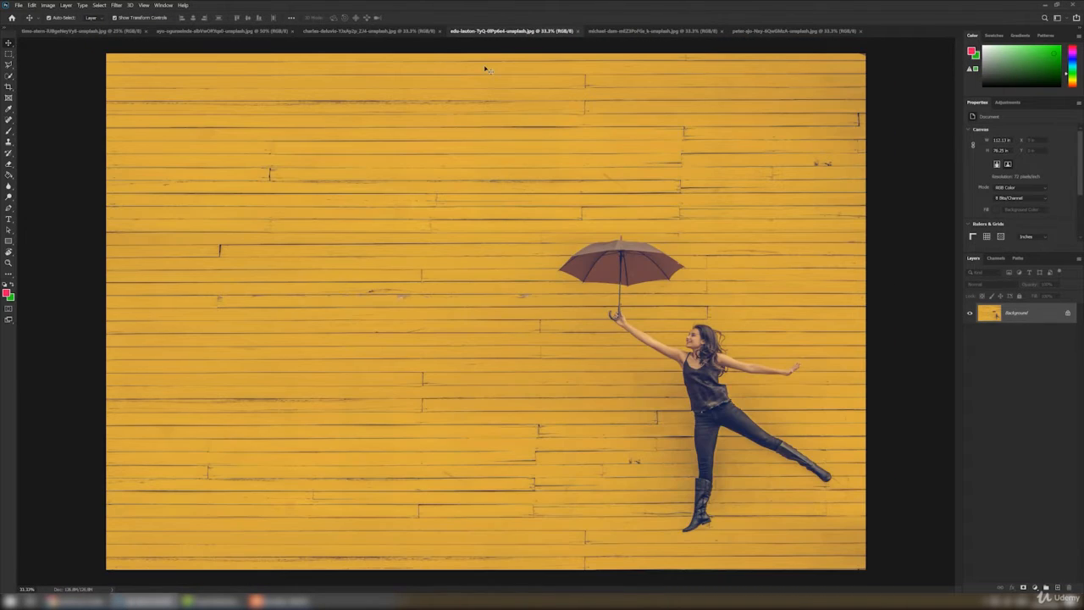
pyautogui.click(113, 33)
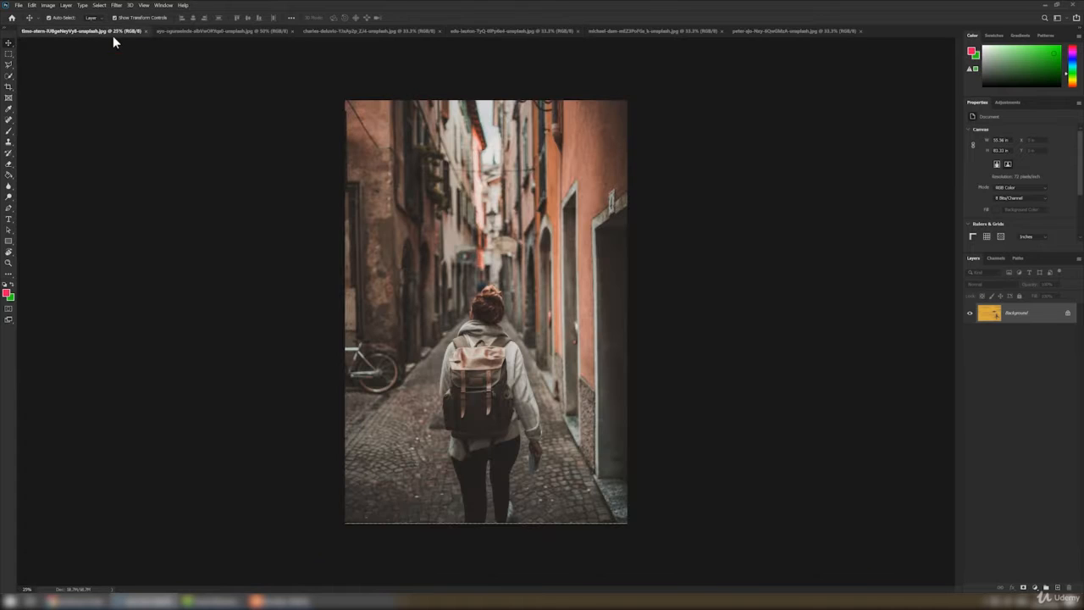
# Bring up the portrait of the woman in the red sweater and duplicate its background layer
pyautogui.click(609, 34)
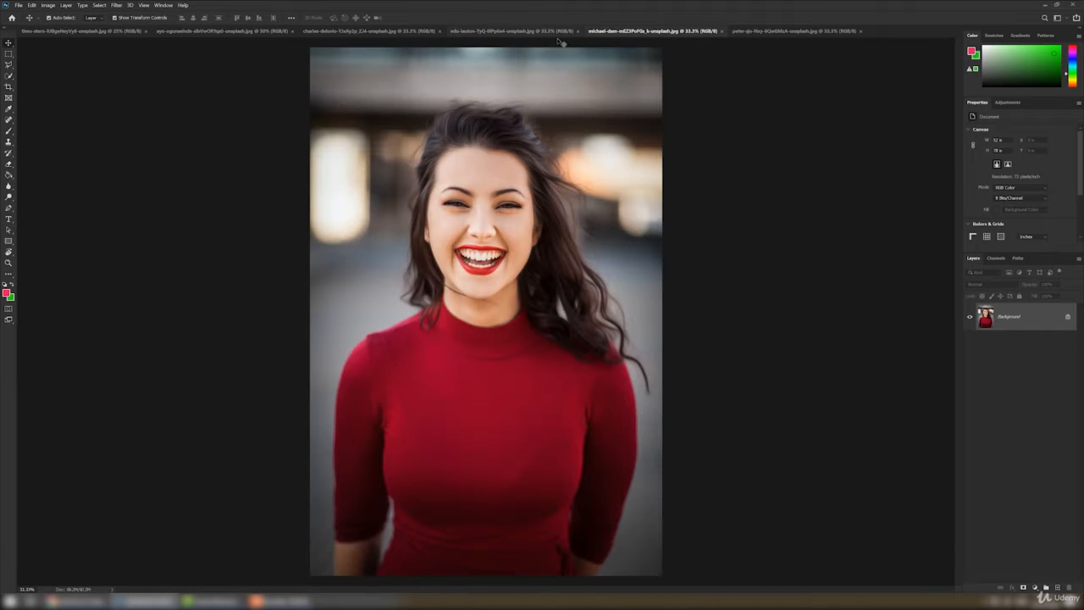
pyautogui.hotkey('ctrl', '0')
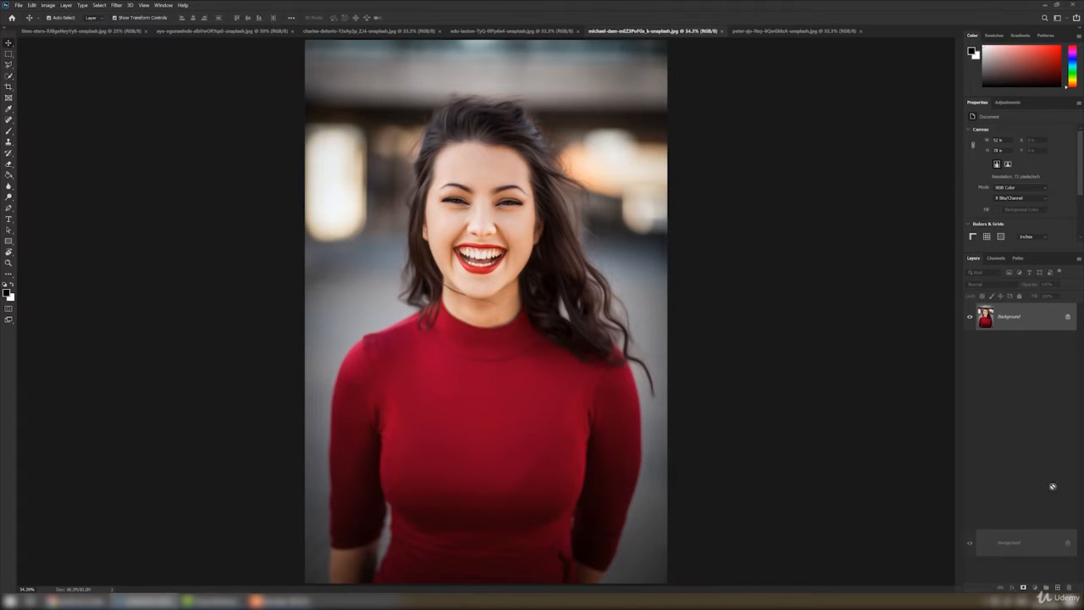
pyautogui.hotkey('ctrl', 'j')
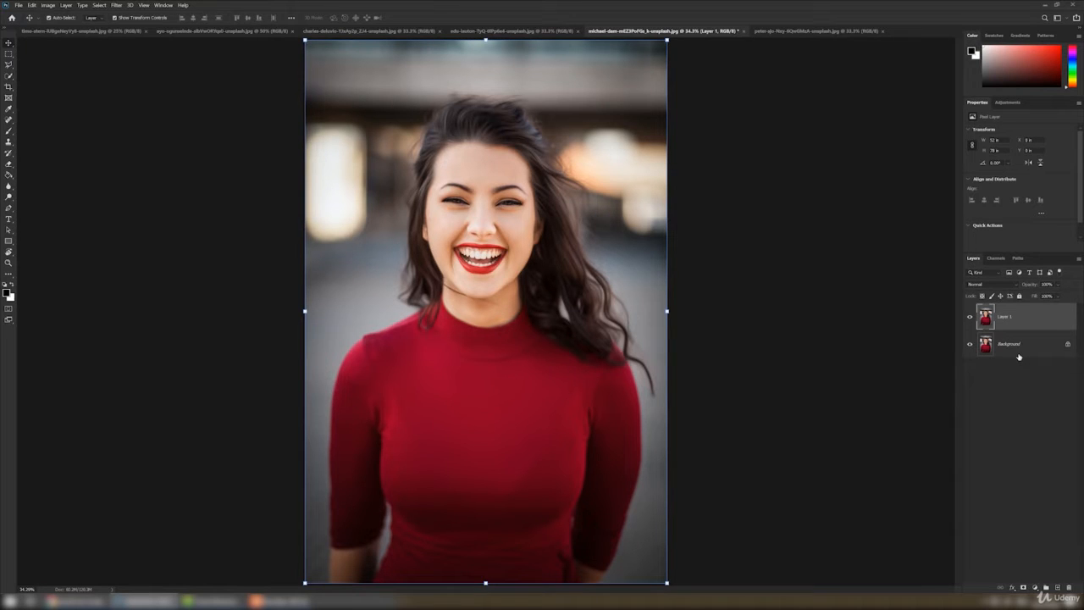
pyautogui.click(956, 343)
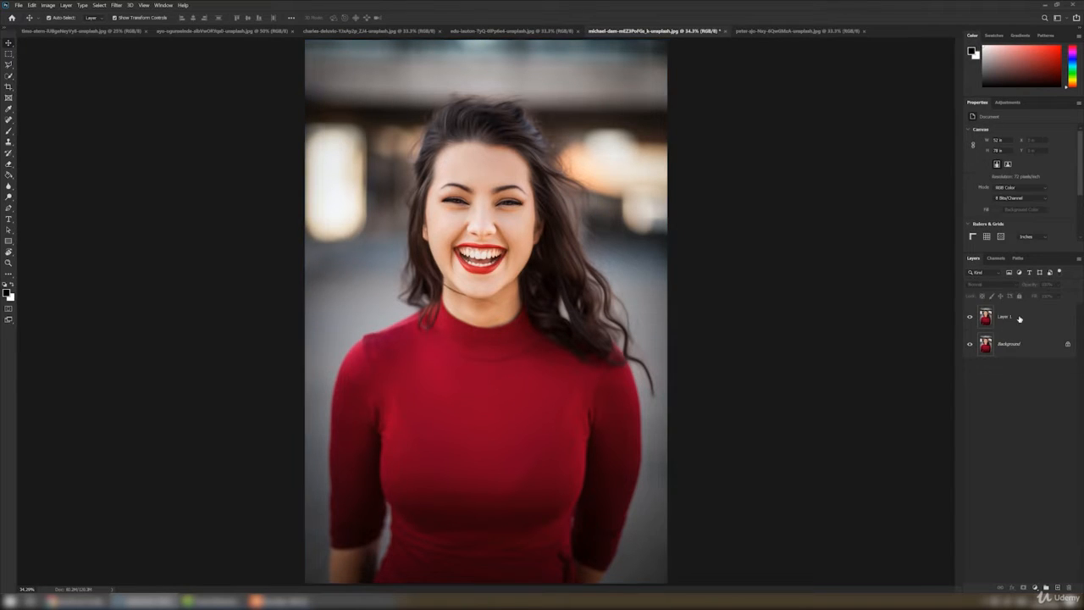
pyautogui.click(1019, 317)
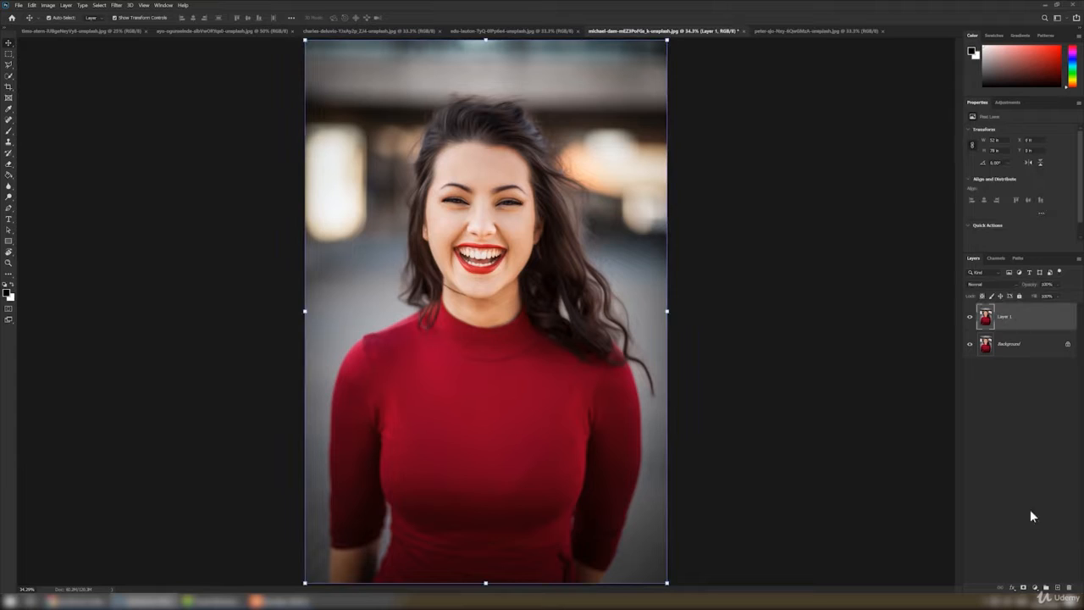
# Add a Hue/Saturation adjustment above the duplicated layer and shift its hue to turn the sweater purple
pyautogui.click(1035, 587)
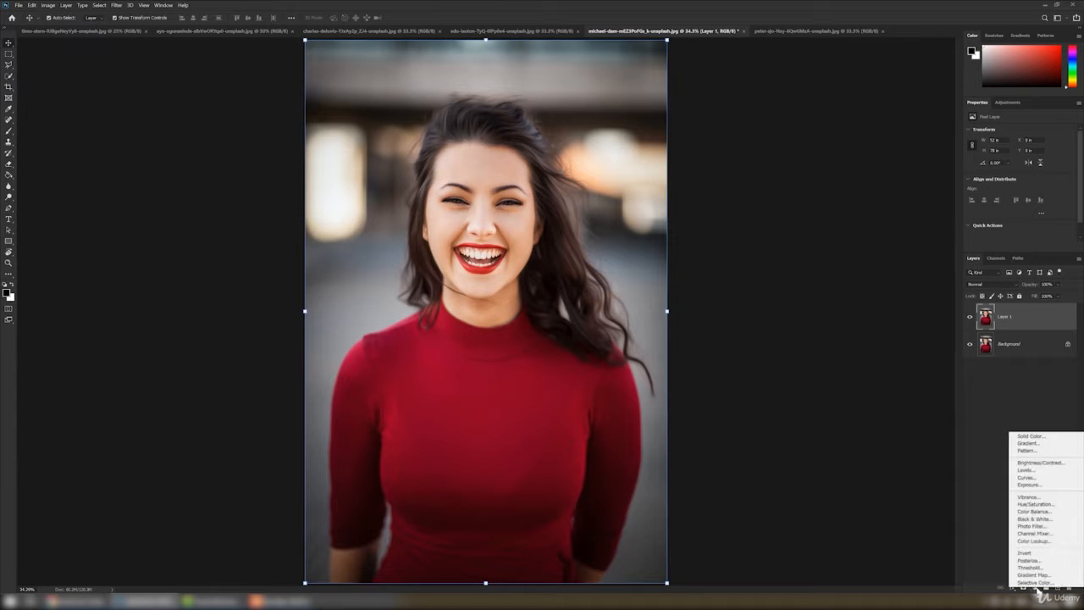
pyautogui.click(1049, 504)
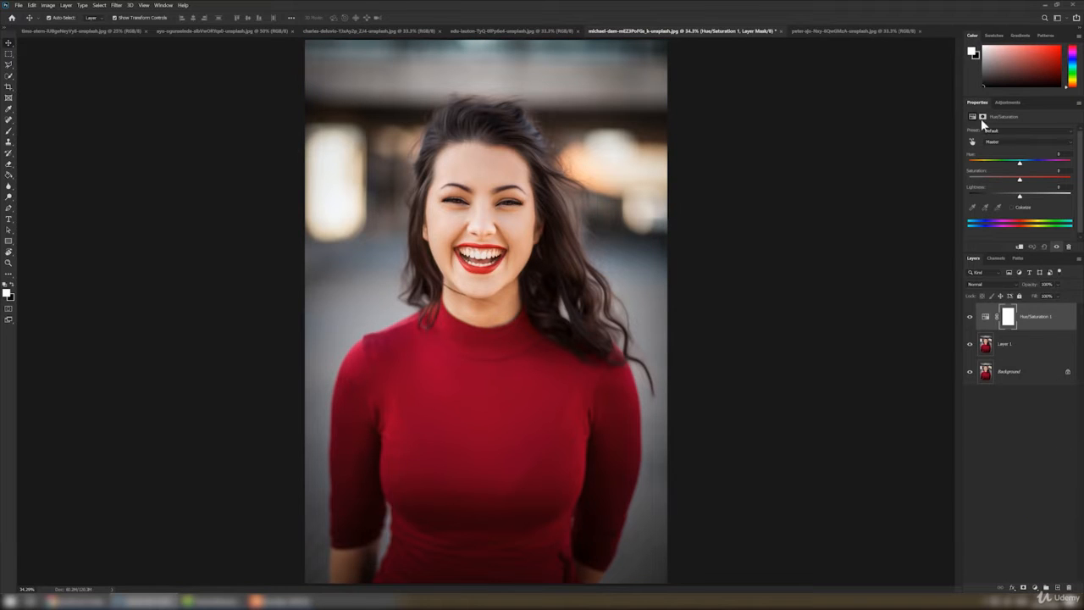
pyautogui.moveTo(979, 103); pyautogui.dragTo(712, 113)
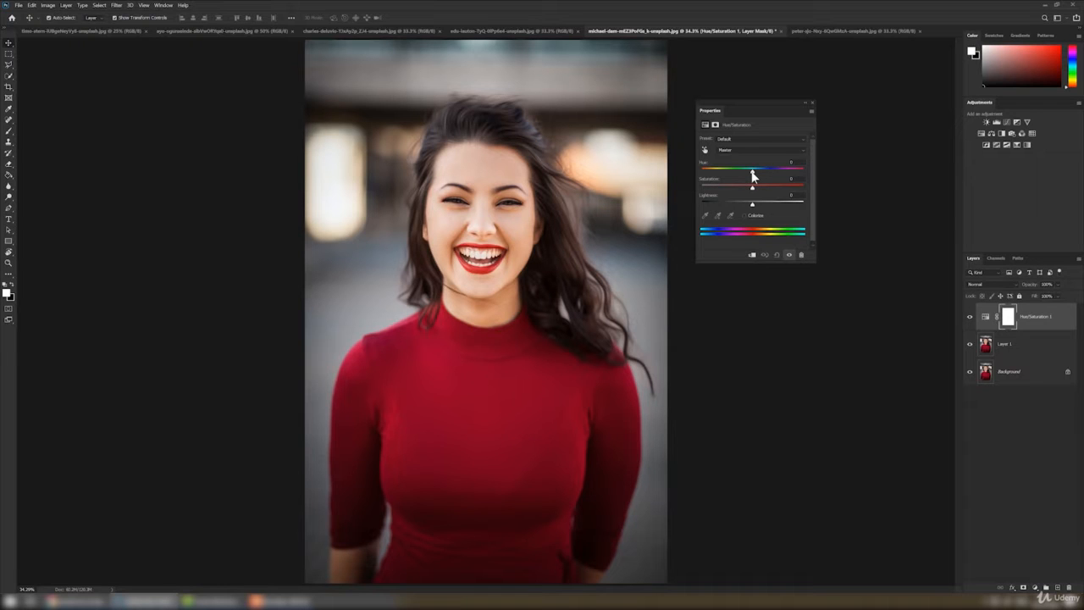
pyautogui.moveTo(752, 175); pyautogui.dragTo(723, 174)
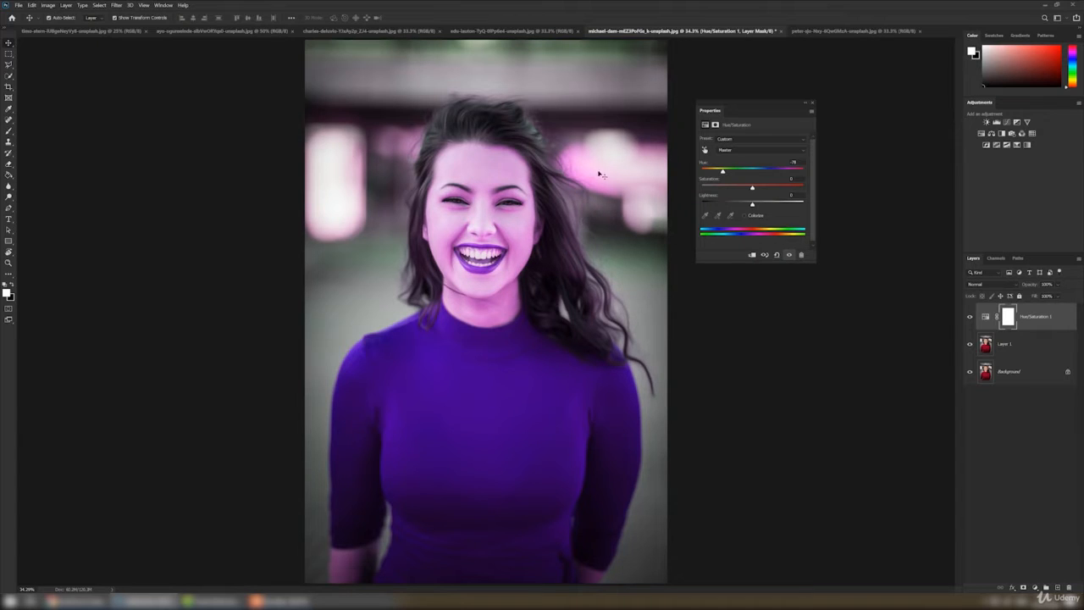
# Paint black with a Soft Round brush on the Hue/Saturation mask over the background, hair and face to remove the purple tint there
pyautogui.click(1008, 318)
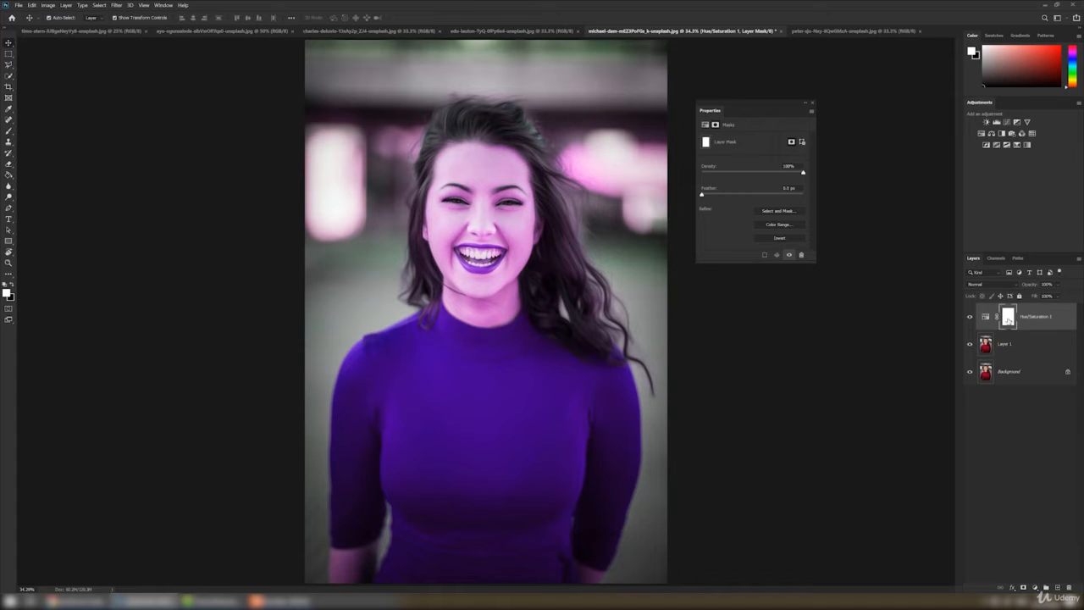
pyautogui.click(8, 131)
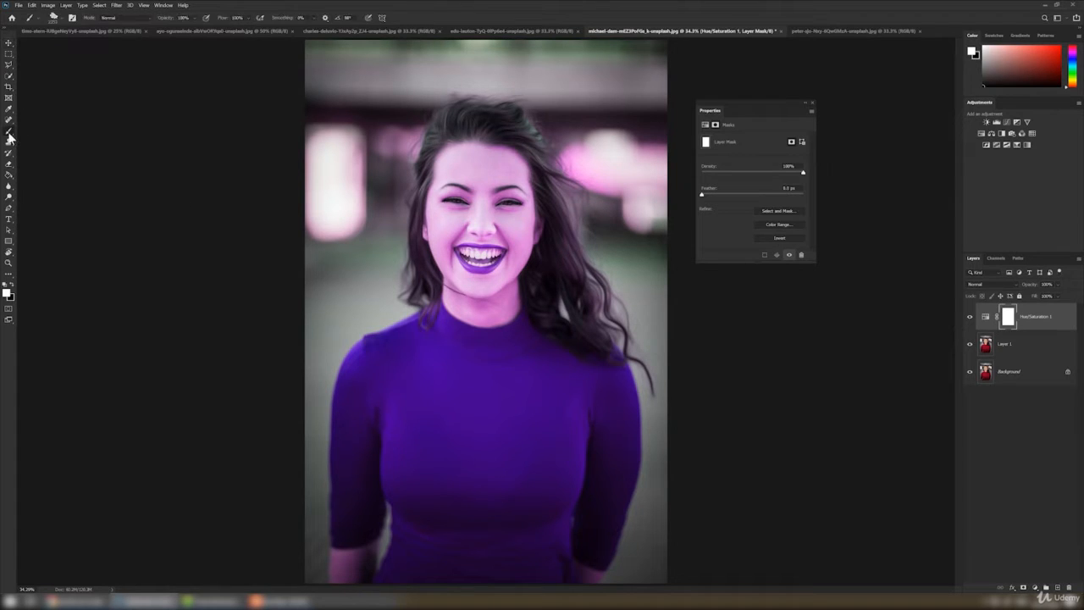
pyautogui.rightClick(507, 235)
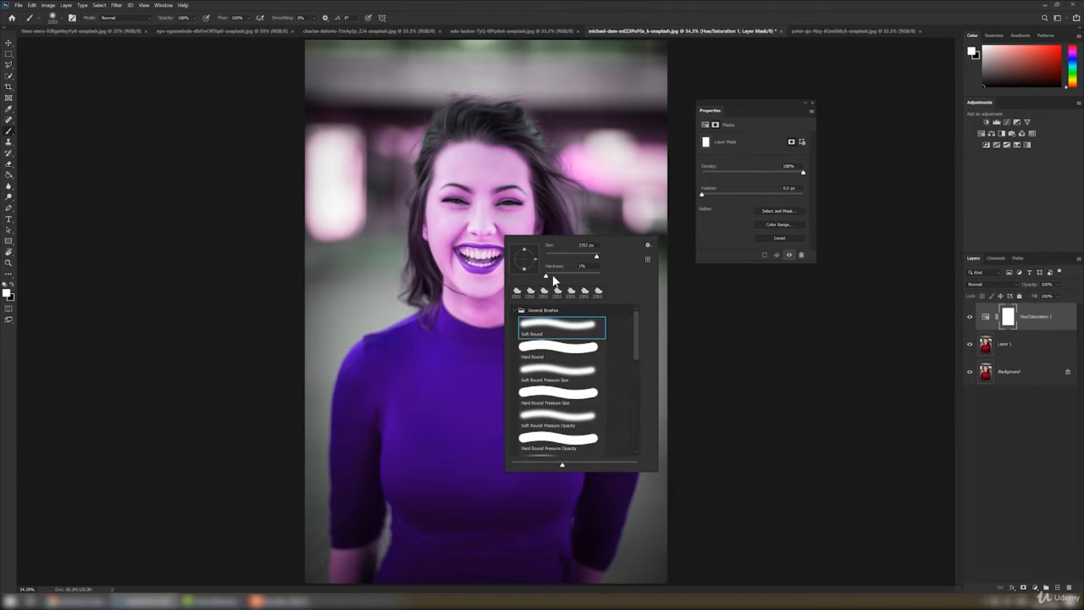
pyautogui.click(582, 264)
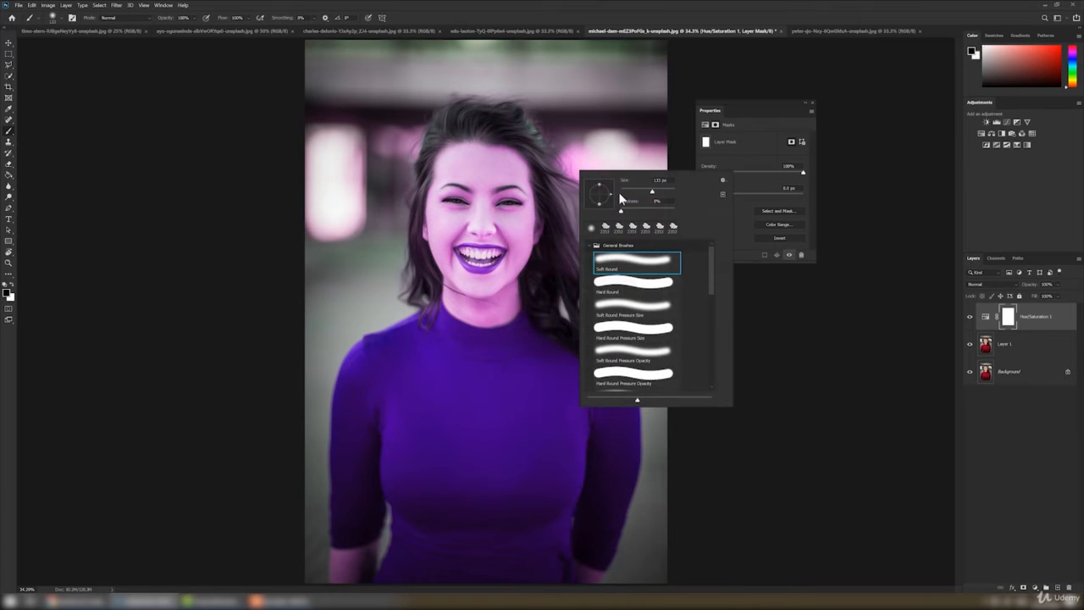
pyautogui.click(662, 191)
pyautogui.moveTo(495, 135); pyautogui.dragTo(464, 138)
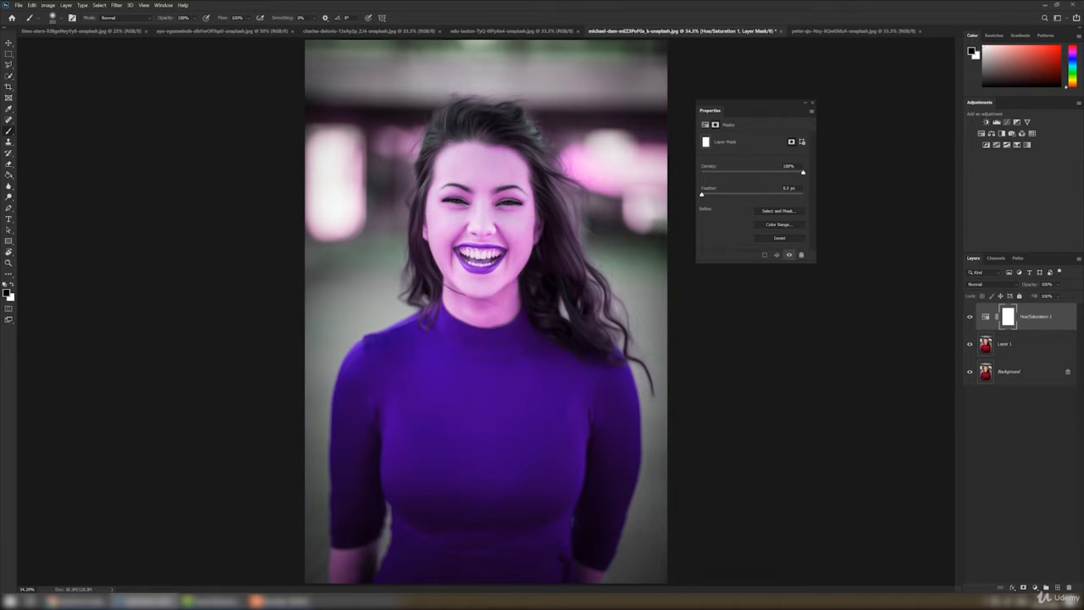
pyautogui.rightClick(625, 248)
pyautogui.click(655, 155)
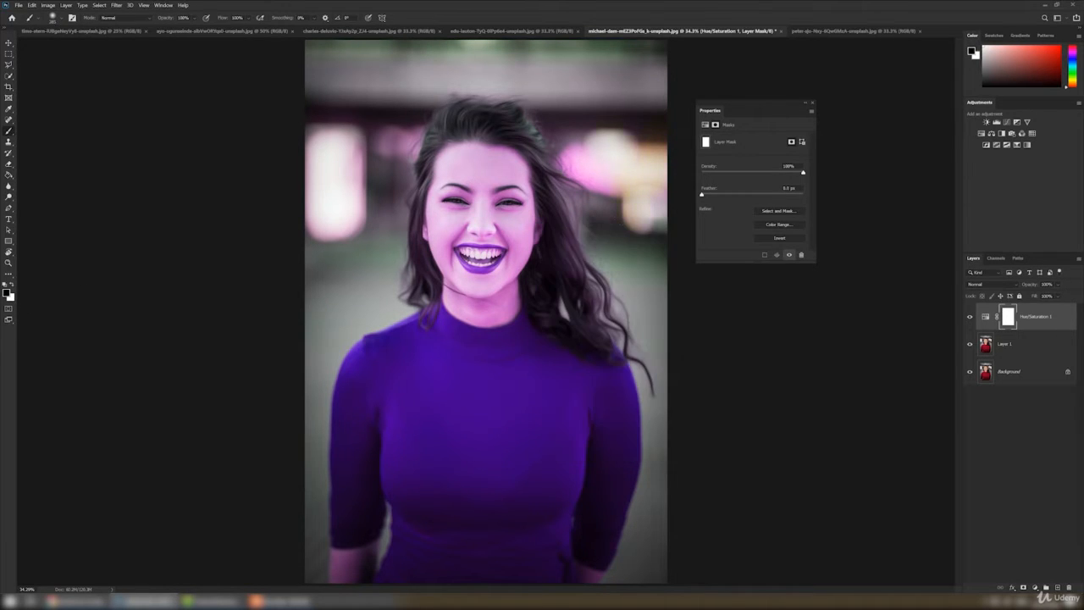
pyautogui.moveTo(610, 180); pyautogui.dragTo(576, 163)
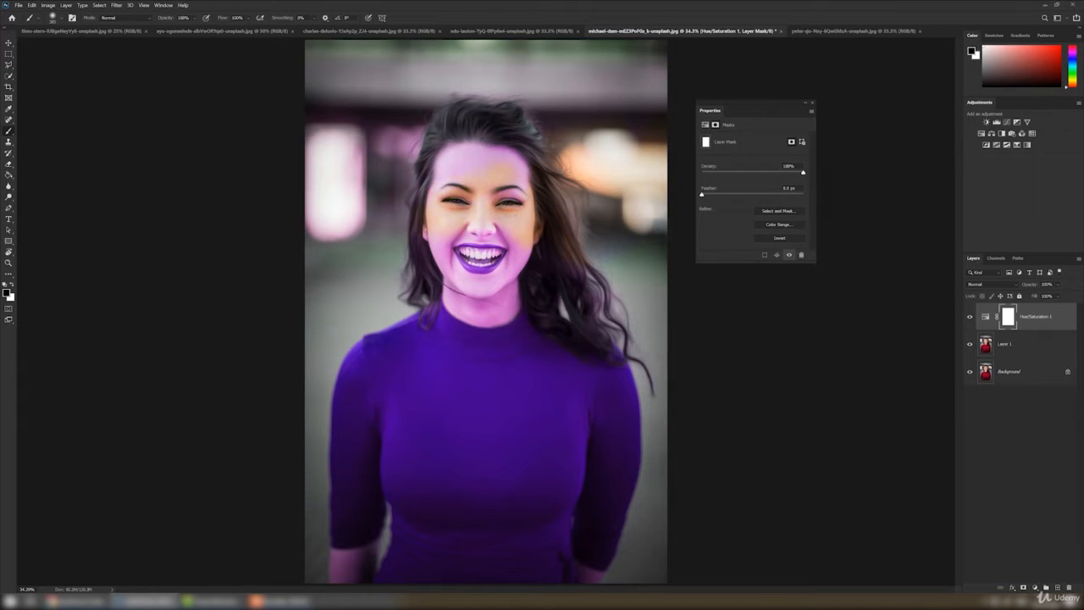
pyautogui.moveTo(491, 182); pyautogui.dragTo(343, 170)
pyautogui.moveTo(259, 223); pyautogui.dragTo(356, 216)
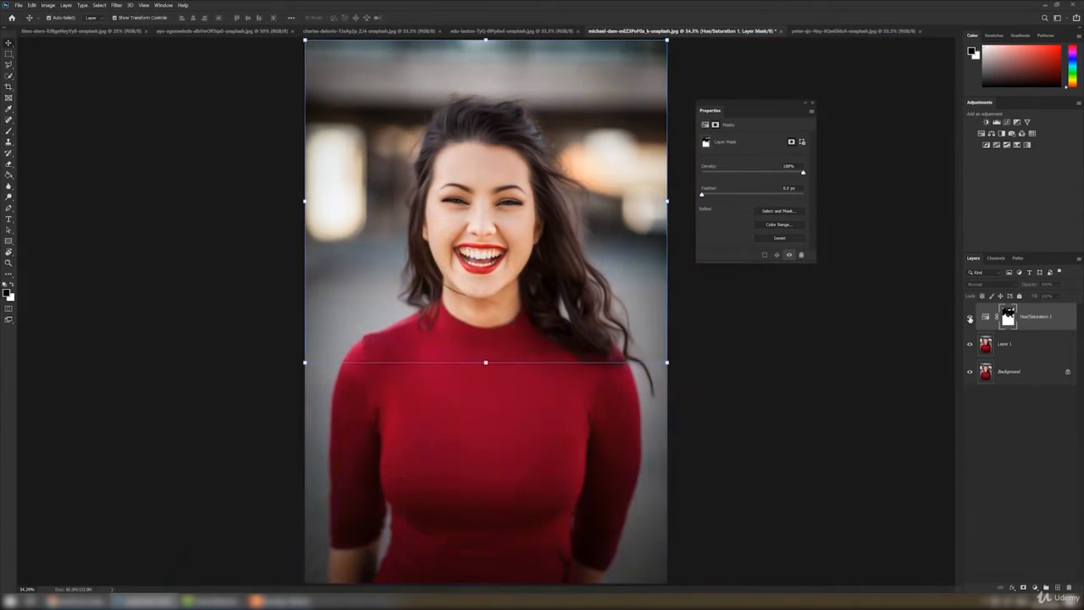
# Compare the portrait with and without the purple Hue/Saturation adjustment, leaving that layer hidden
pyautogui.click(970, 317)
pyautogui.click(970, 317)
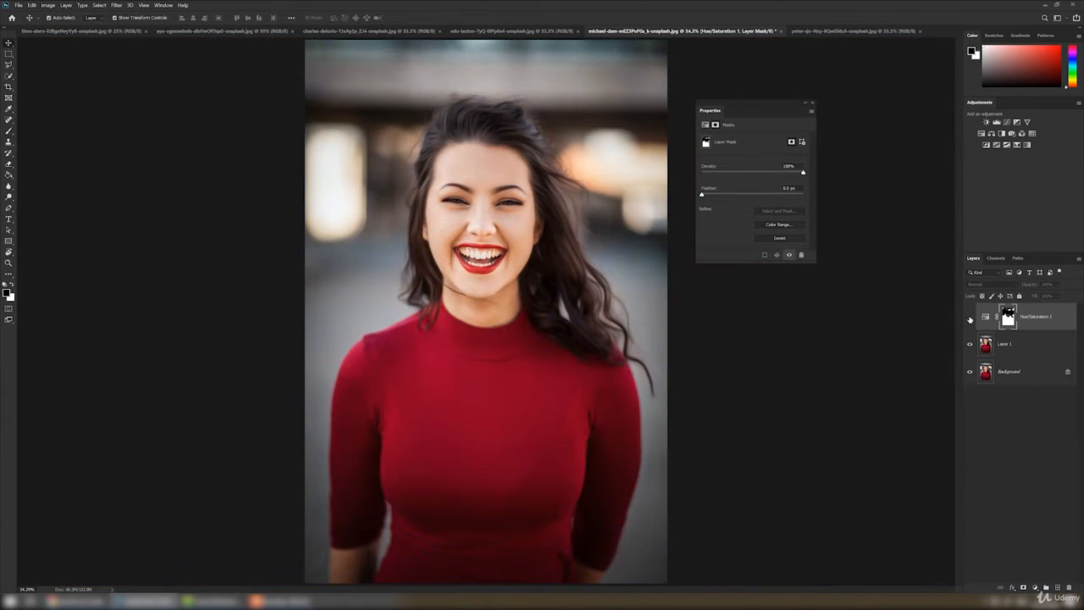
pyautogui.click(970, 317)
pyautogui.click(970, 317)
pyautogui.click(970, 317)
pyautogui.click(970, 317)
# Select the red sweater on Layer 1 with the object and quick selection tools
pyautogui.click(1025, 344)
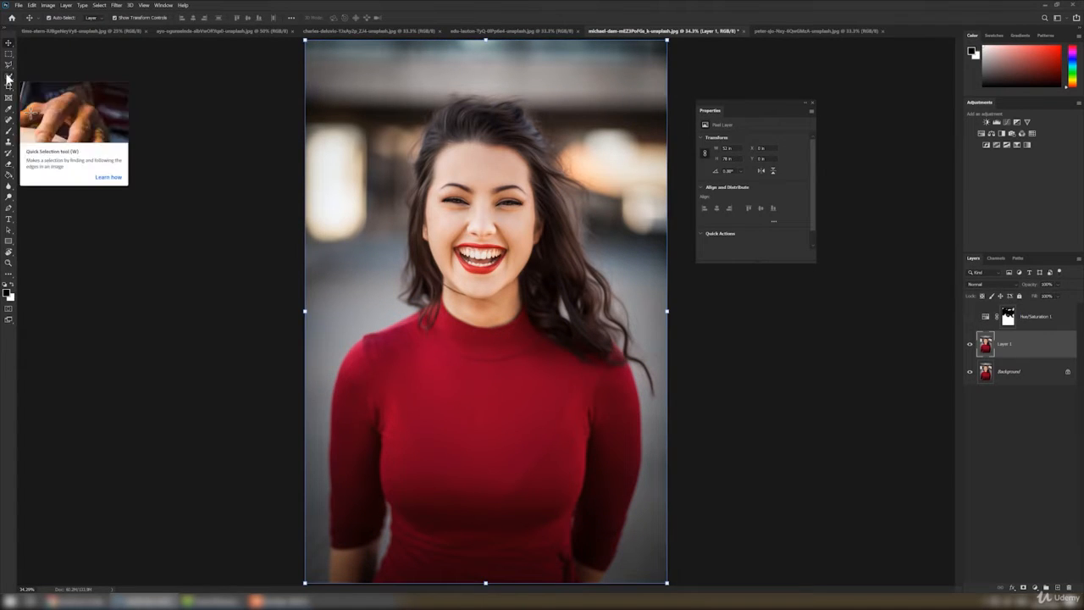
pyautogui.click(8, 76)
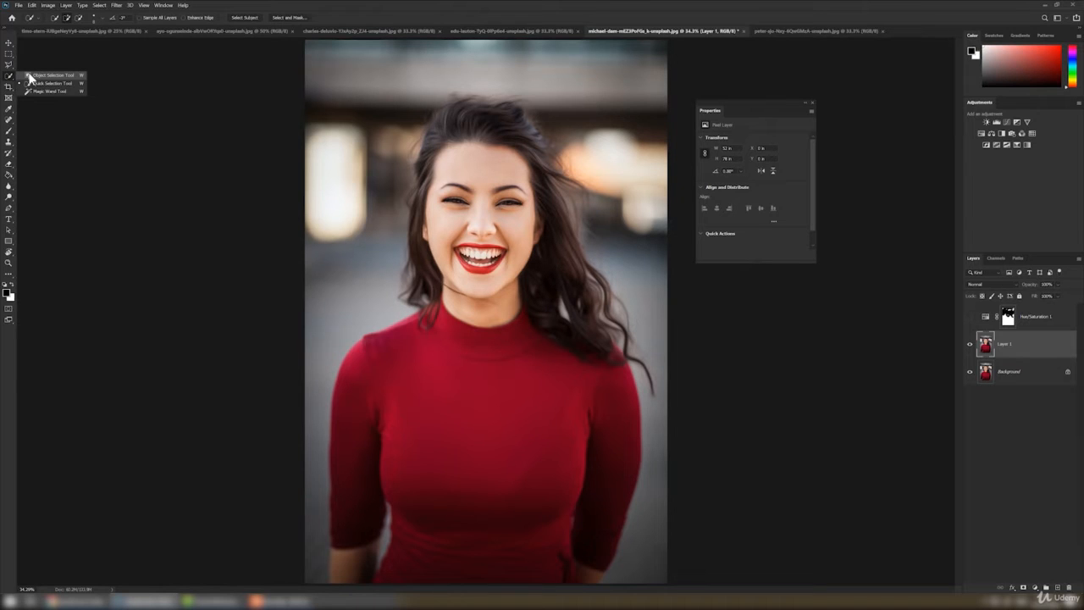
pyautogui.click(34, 75)
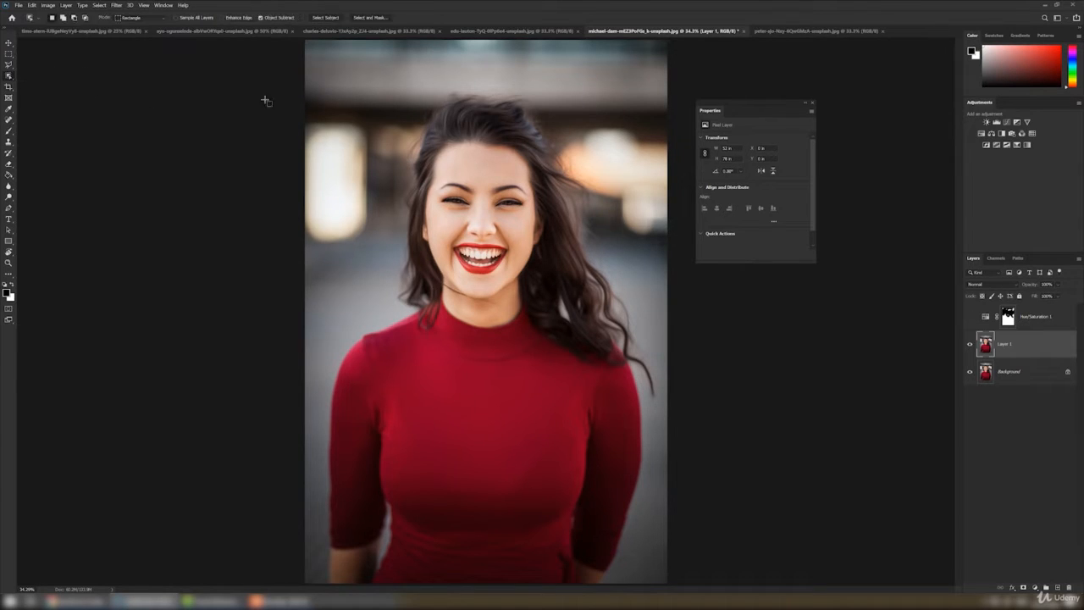
pyautogui.click(331, 17)
pyautogui.hotkey('shift', 'w')
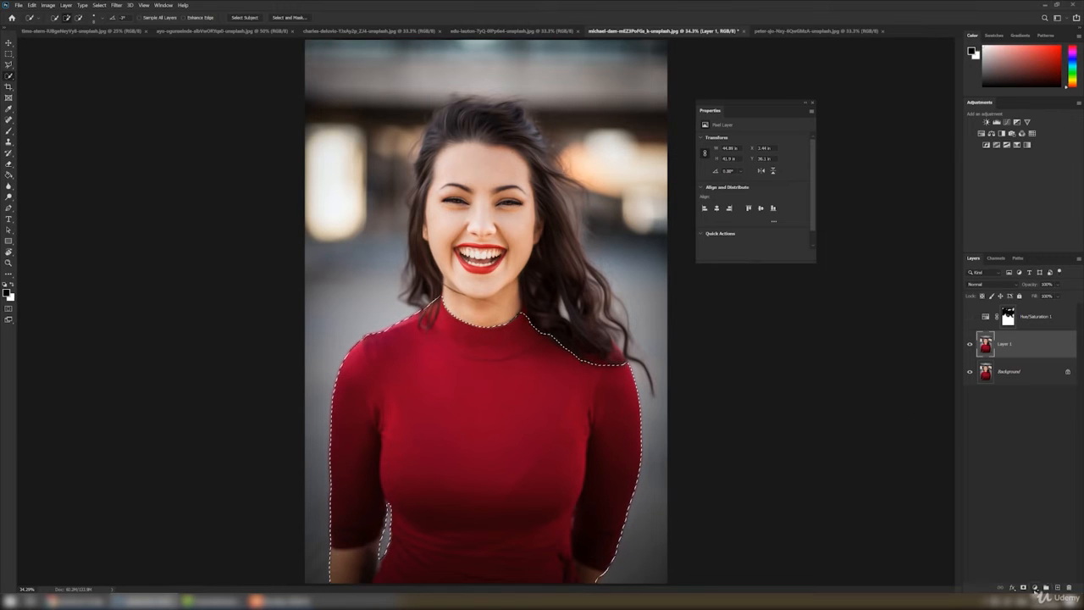
# Add a Hue/Saturation adjustment masked to the sweater selection, with Colorize on, a golden-brown hue and saturation 54
pyautogui.click(1035, 587)
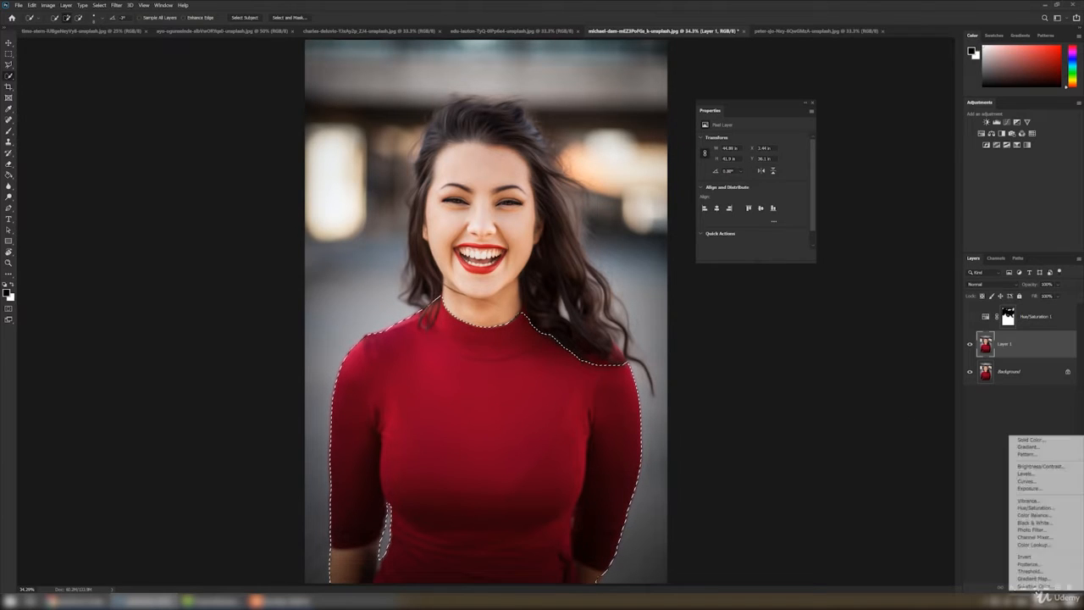
pyautogui.click(1035, 508)
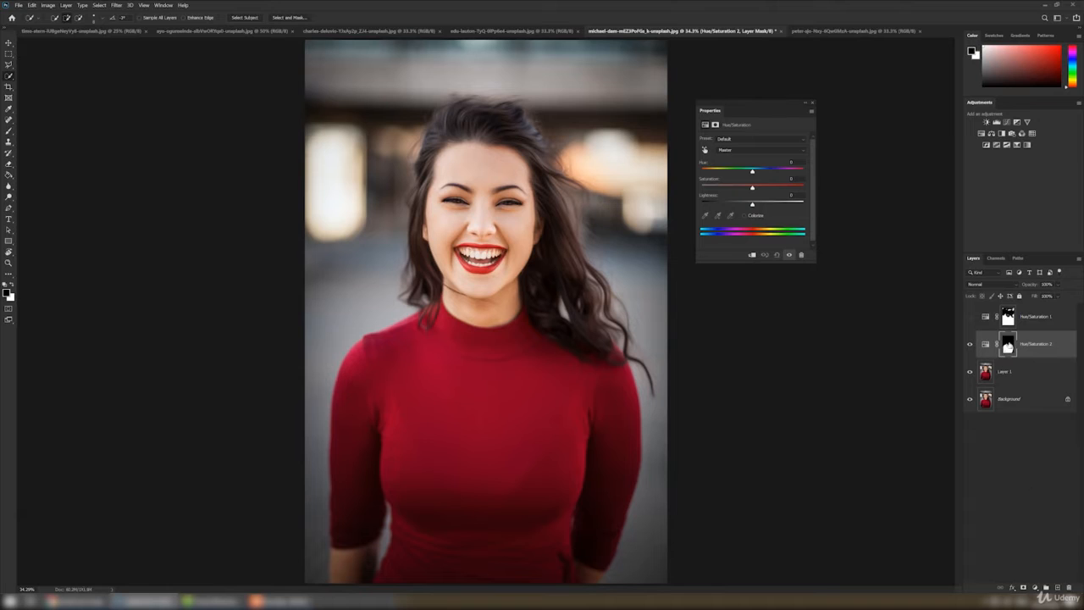
pyautogui.moveTo(752, 172); pyautogui.dragTo(745, 176)
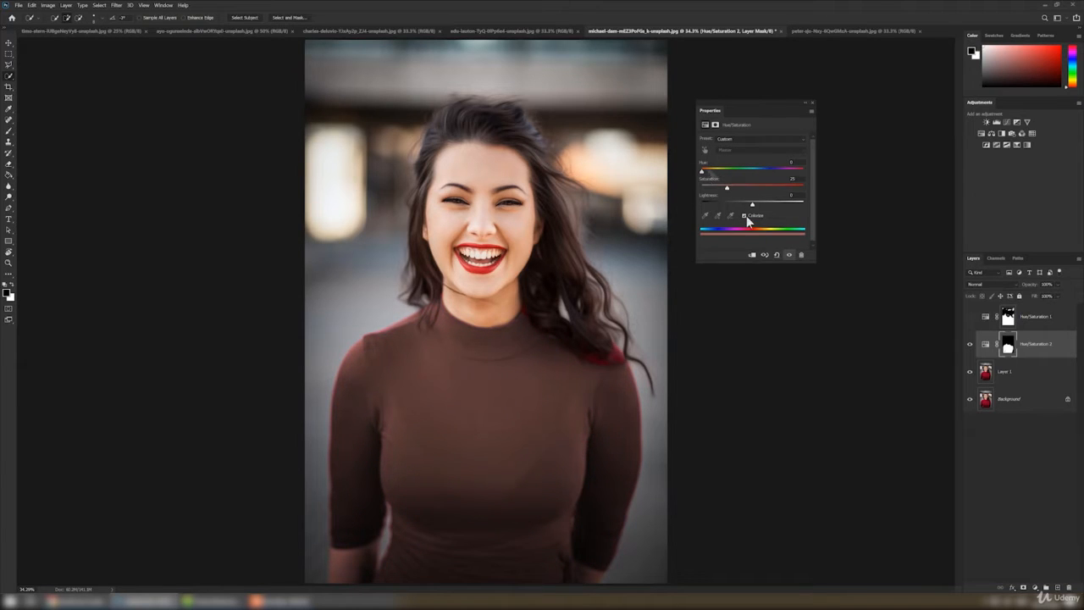
pyautogui.moveTo(701, 171)
pyautogui.mouseDown()
pyautogui.moveTo(783, 168)
pyautogui.moveTo(677, 169)
pyautogui.moveTo(713, 175)
pyautogui.mouseUp()
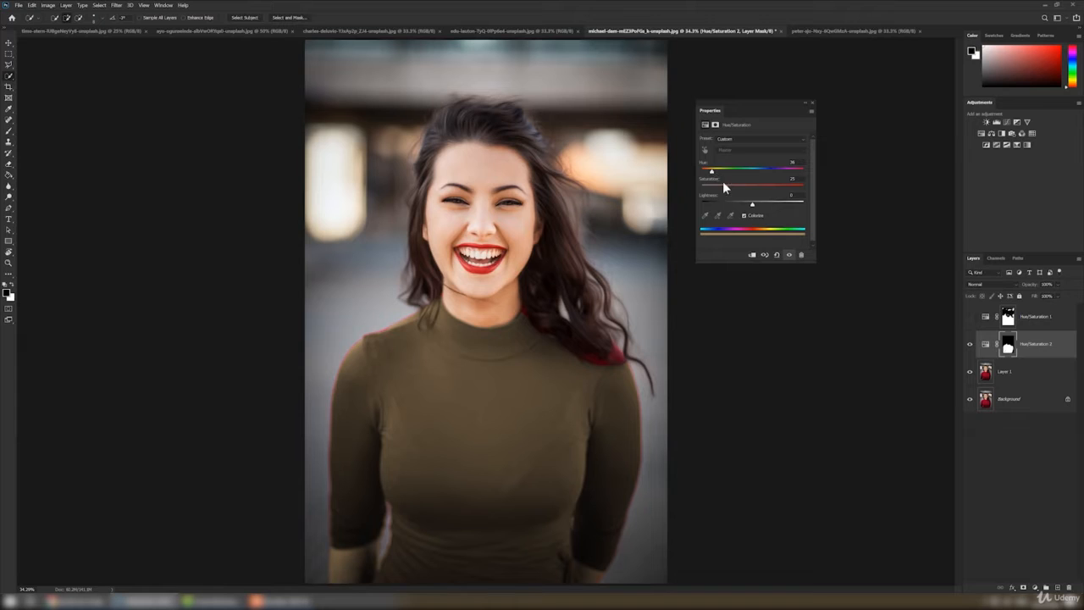
pyautogui.moveTo(744, 186)
pyautogui.mouseDown()
pyautogui.moveTo(755, 187)
pyautogui.moveTo(751, 207)
pyautogui.moveTo(756, 186)
pyautogui.mouseUp()
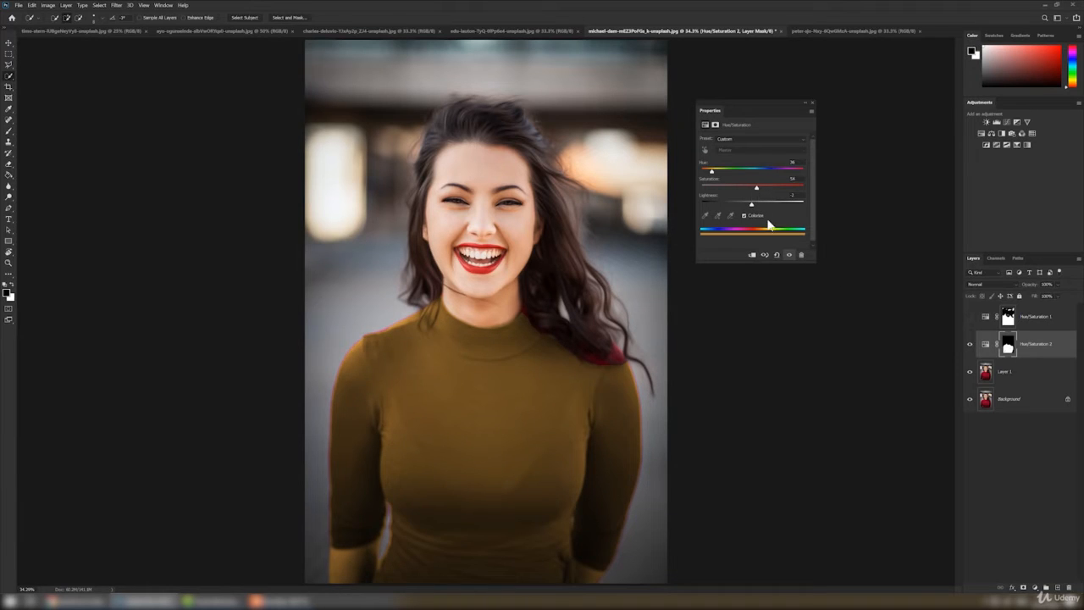
# Compare the two Hue/Saturation layers by toggling their visibility, and examine the sweater's edges up close
pyautogui.click(970, 345)
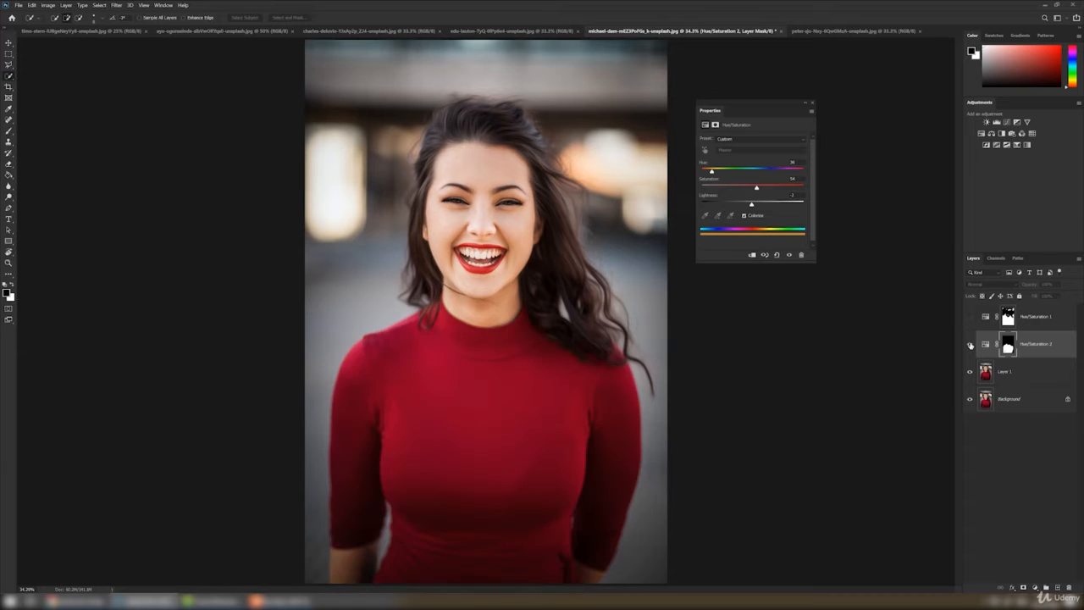
pyautogui.click(971, 345)
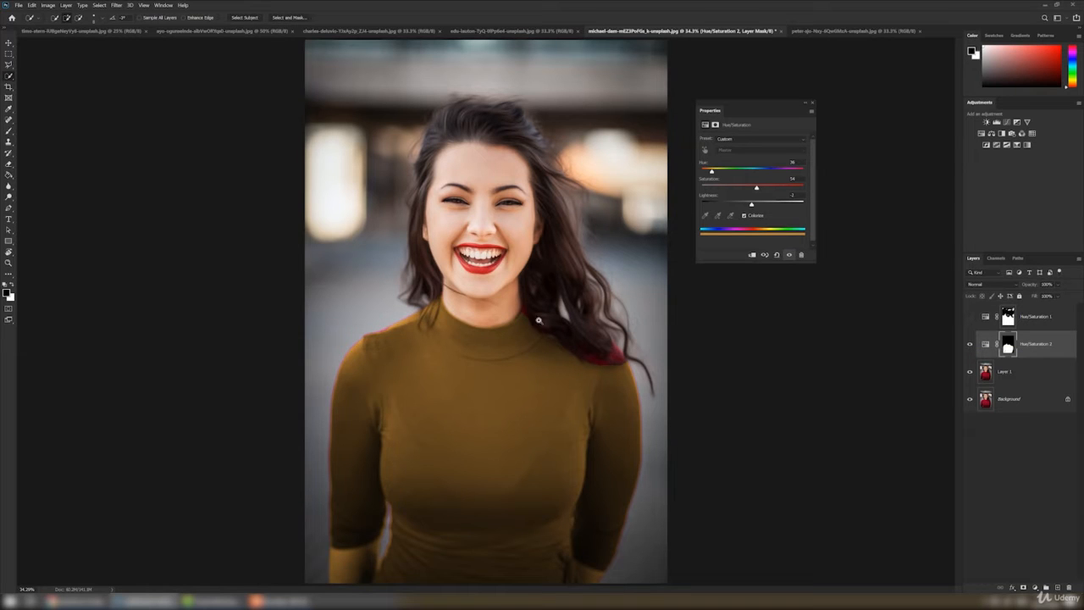
pyautogui.moveTo(540, 321); pyautogui.dragTo(559, 328)
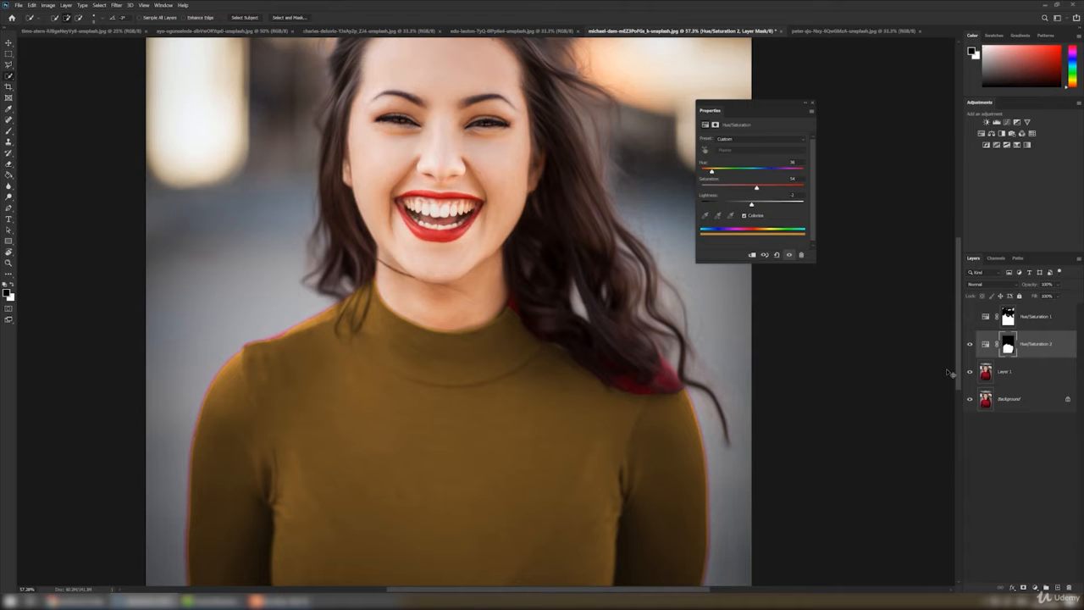
pyautogui.hotkey('ctrl', '0')
pyautogui.click(970, 343)
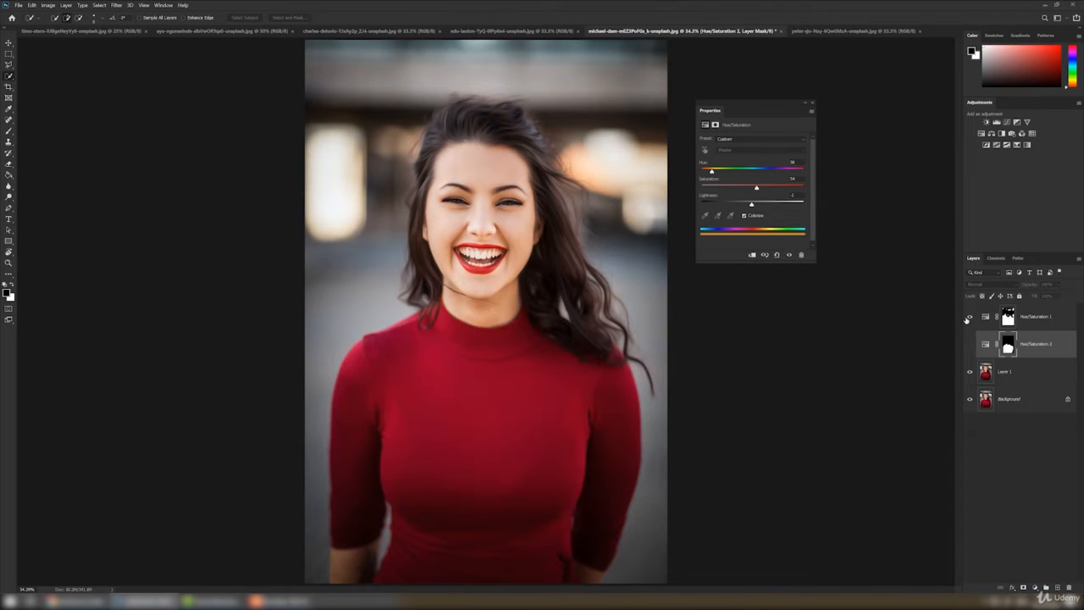
pyautogui.click(970, 316)
pyautogui.click(969, 316)
pyautogui.click(970, 344)
# Paint white with a Soft Round brush on the Hue/Saturation 2 mask over the red patches at the collar and the shoulder beneath the hair
pyautogui.click(1008, 344)
pyautogui.scroll(2, 649, 357)
pyautogui.scroll(1, 650, 358)
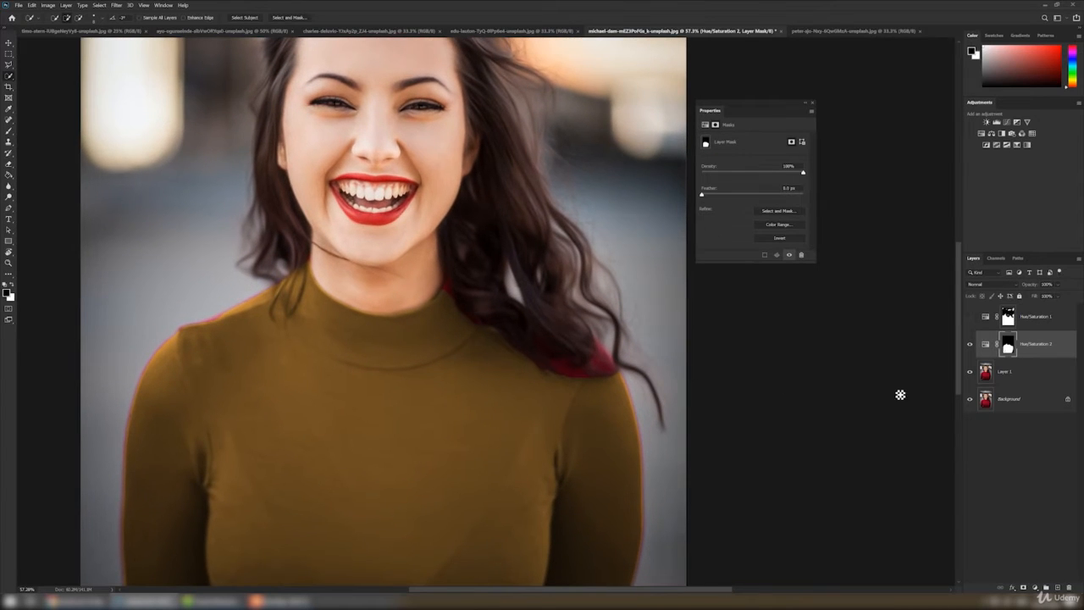
pyautogui.click(8, 131)
pyautogui.rightClick(462, 337)
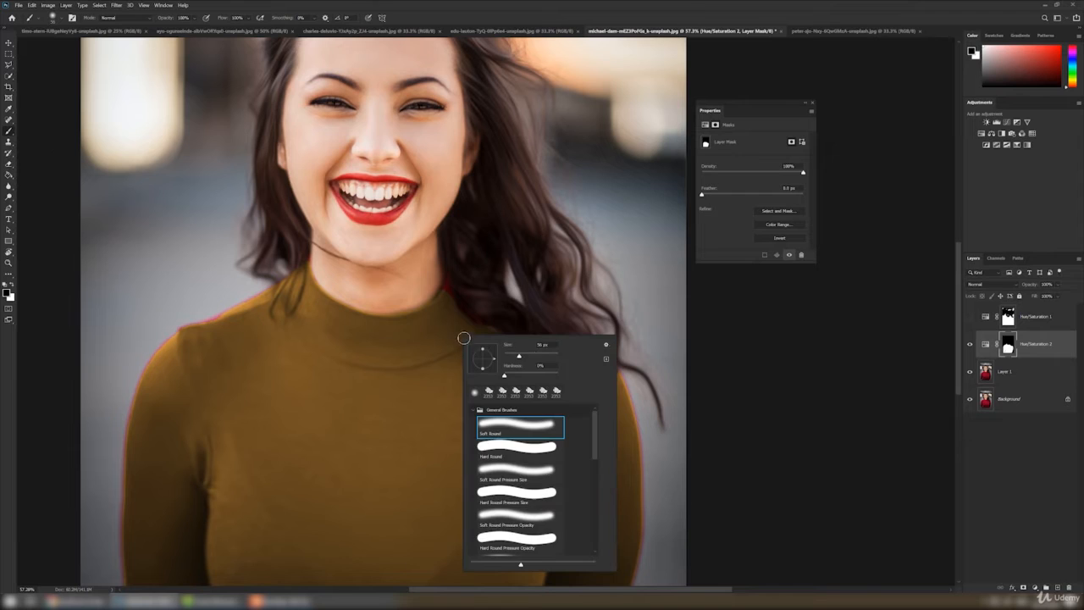
pyautogui.press('Return')
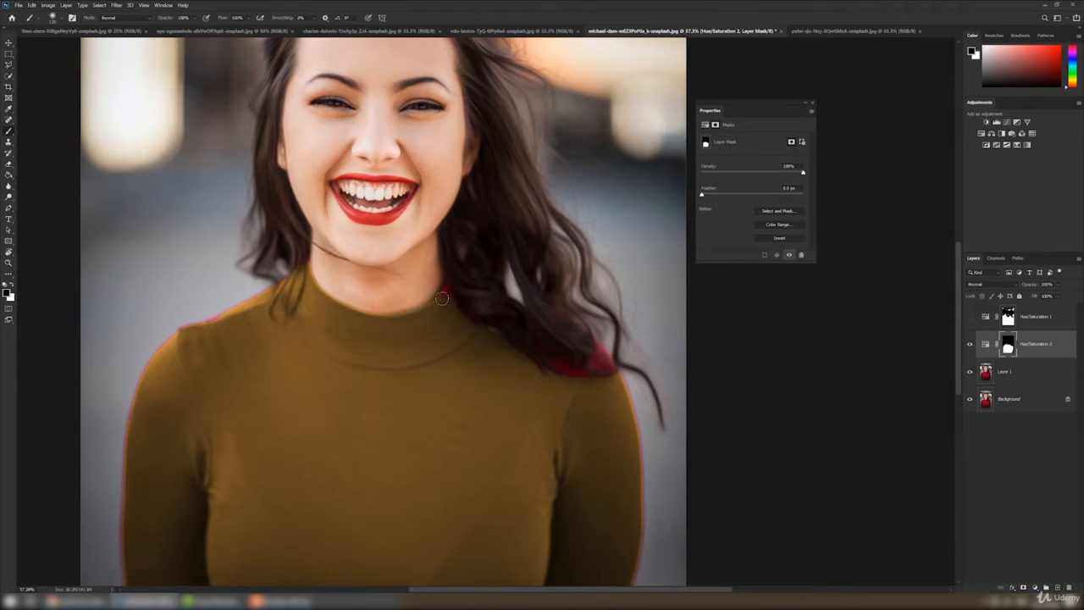
pyautogui.moveTo(441, 299); pyautogui.dragTo(455, 297)
pyautogui.click(12, 285)
pyautogui.moveTo(599, 346); pyautogui.dragTo(584, 339)
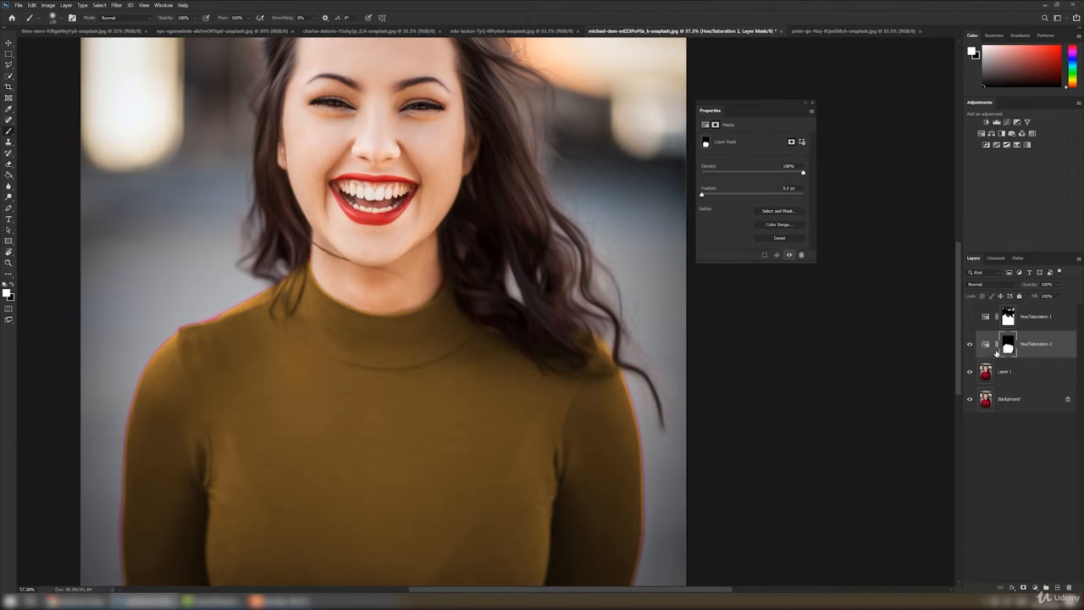
# Compare the sweater before and after by toggling Hue/Saturation 2, then show Hue/Saturation 1 together with it over the whole portrait
pyautogui.hotkey('ctrl', '0')
pyautogui.press('v')
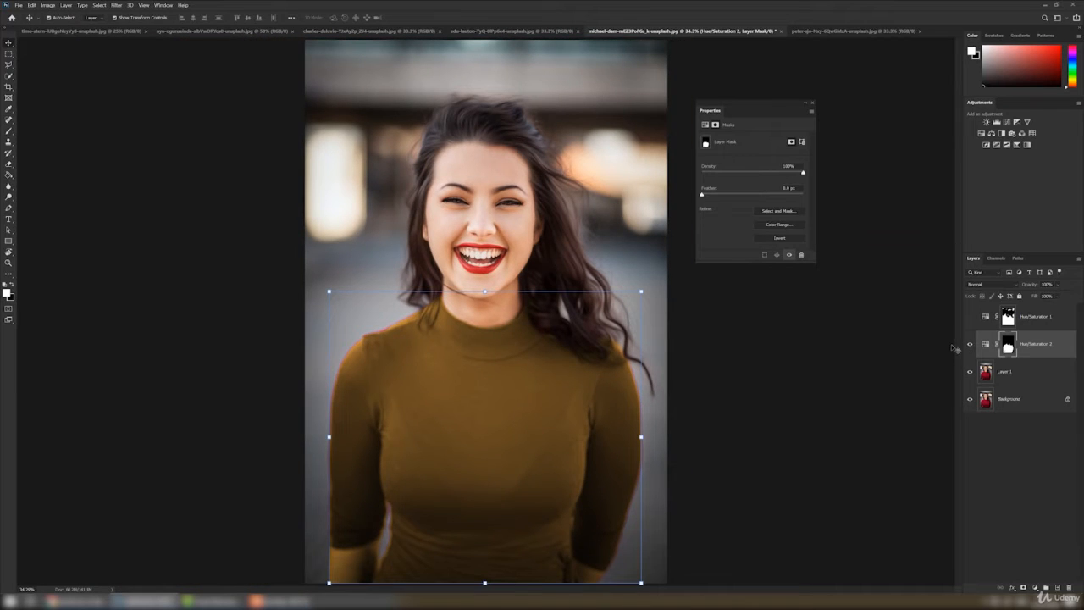
pyautogui.click(970, 345)
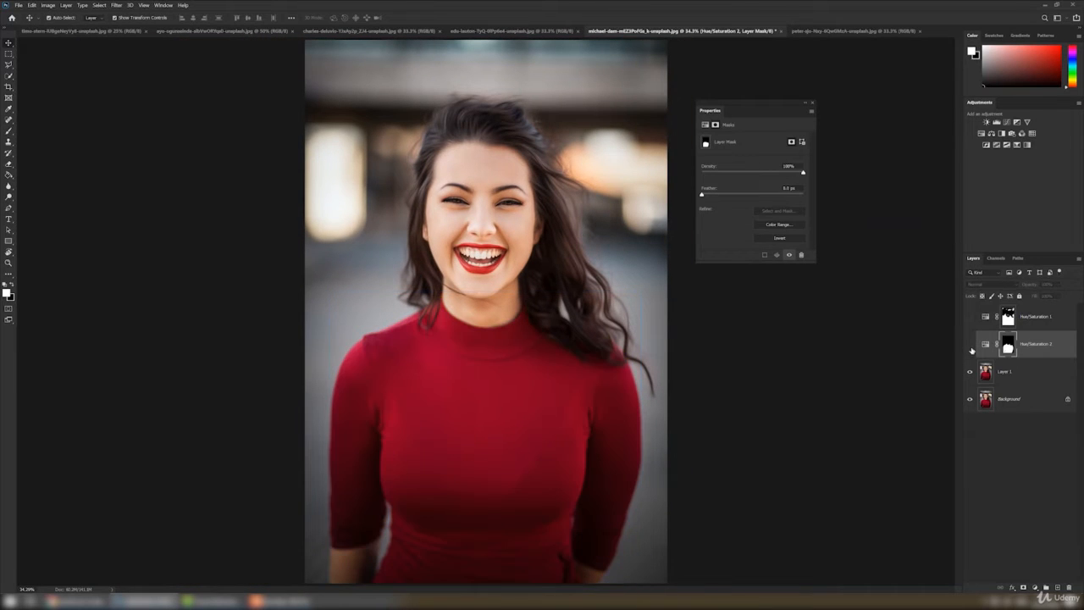
pyautogui.click(970, 345)
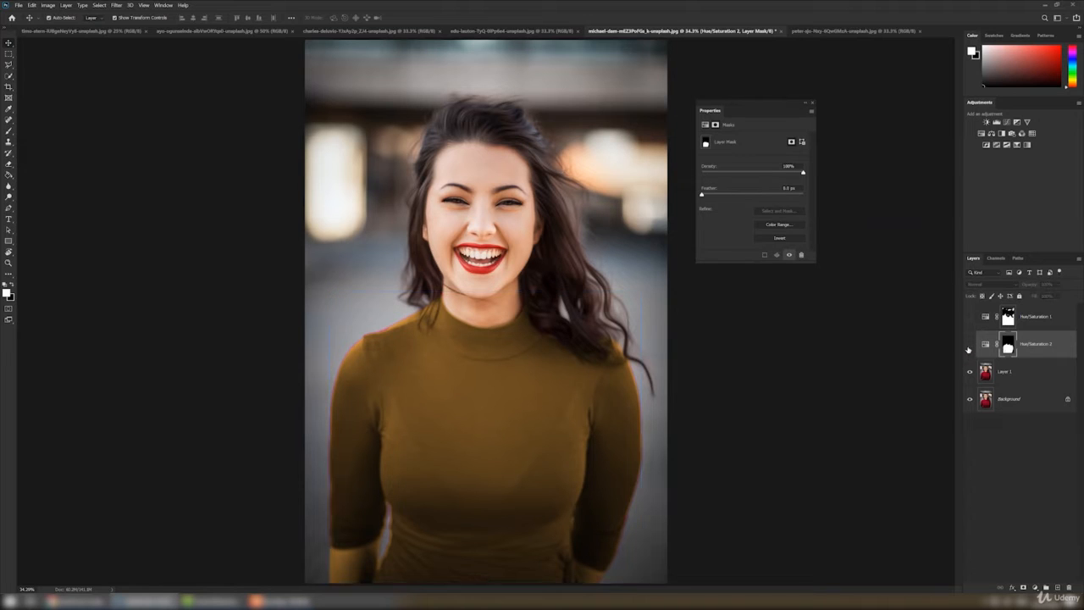
pyautogui.click(970, 344)
pyautogui.click(970, 345)
pyautogui.click(970, 345)
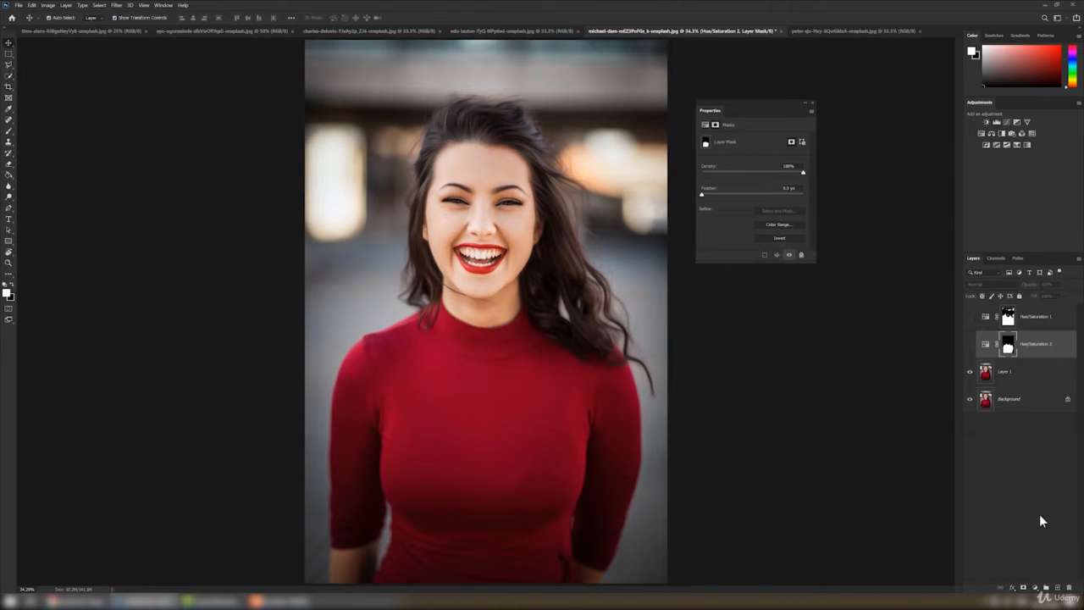
pyautogui.click(1036, 587)
pyautogui.click(1002, 354)
pyautogui.click(970, 344)
pyautogui.click(970, 316)
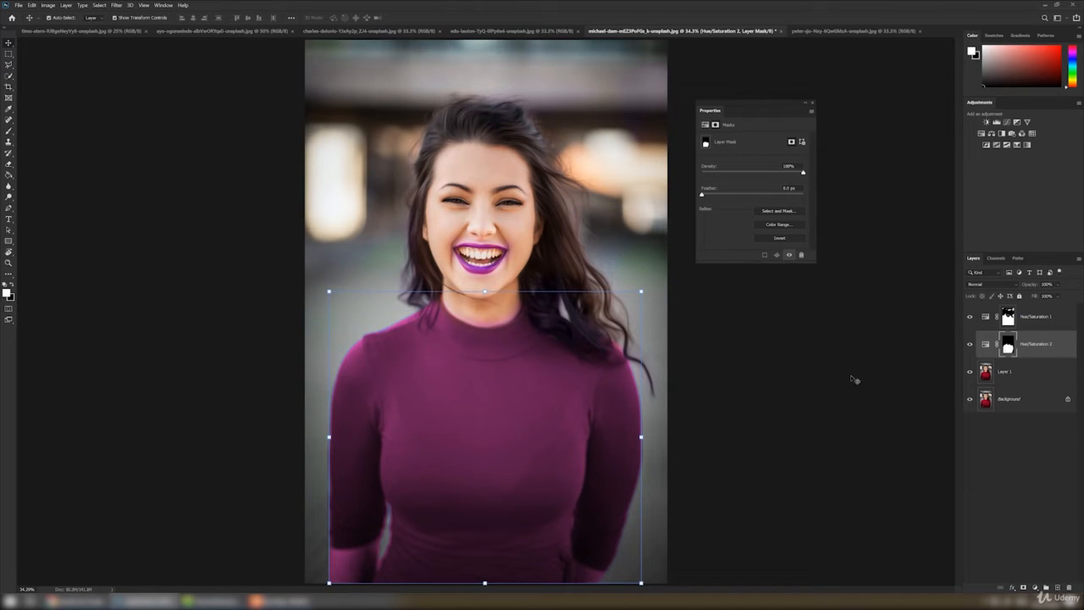
pyautogui.click(853, 379)
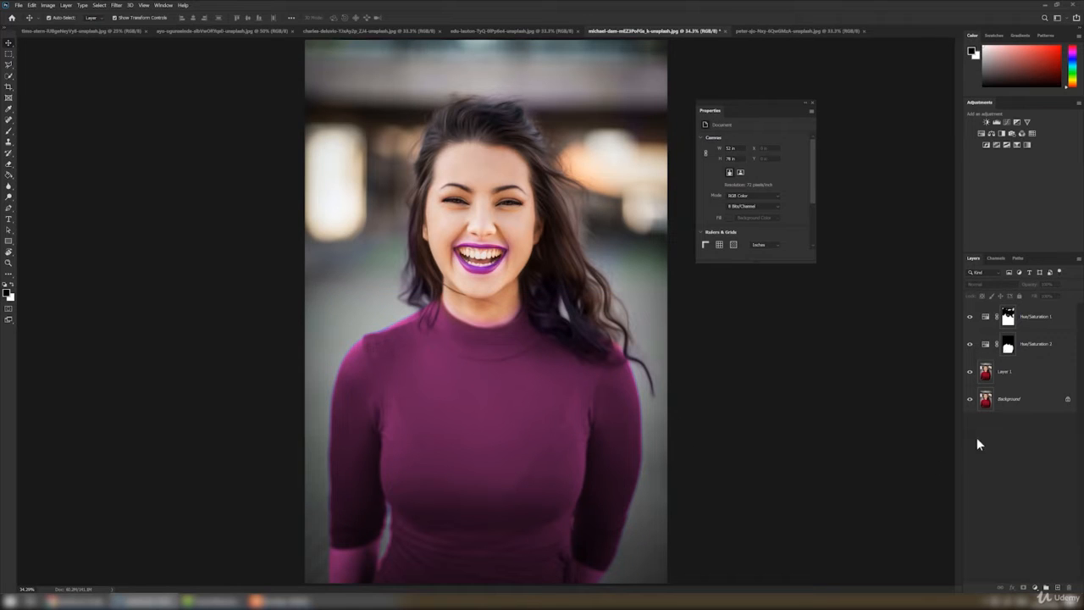
# Paint black with a Soft Round brush on the Hue/Saturation 2 mask over the bare forearm below the sleeve, and hide Hue/Saturation 1
pyautogui.click(1008, 343)
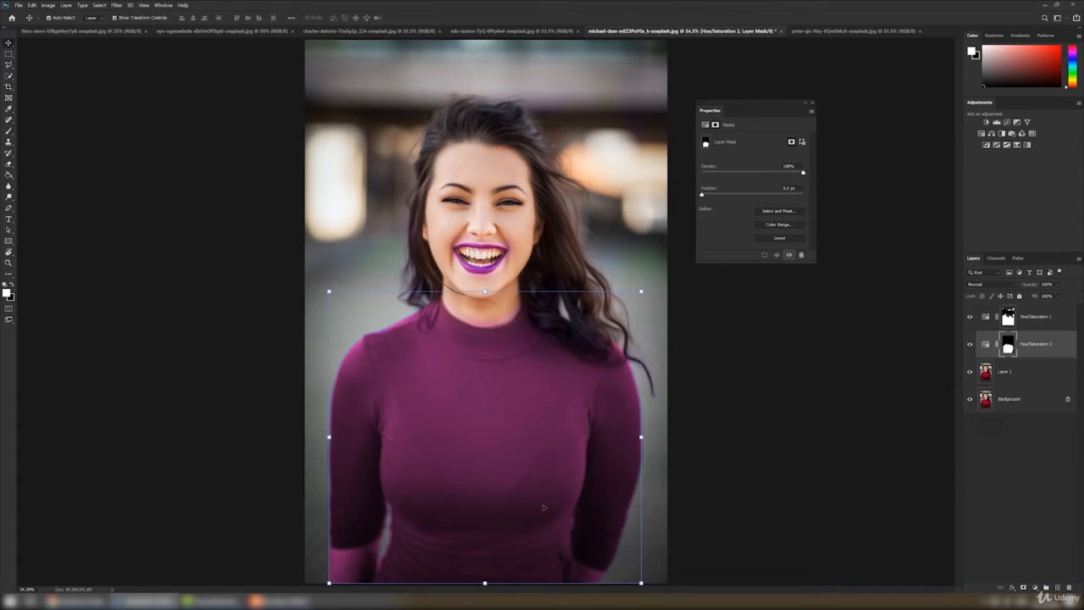
pyautogui.rightClick(8, 131)
pyautogui.click(38, 129)
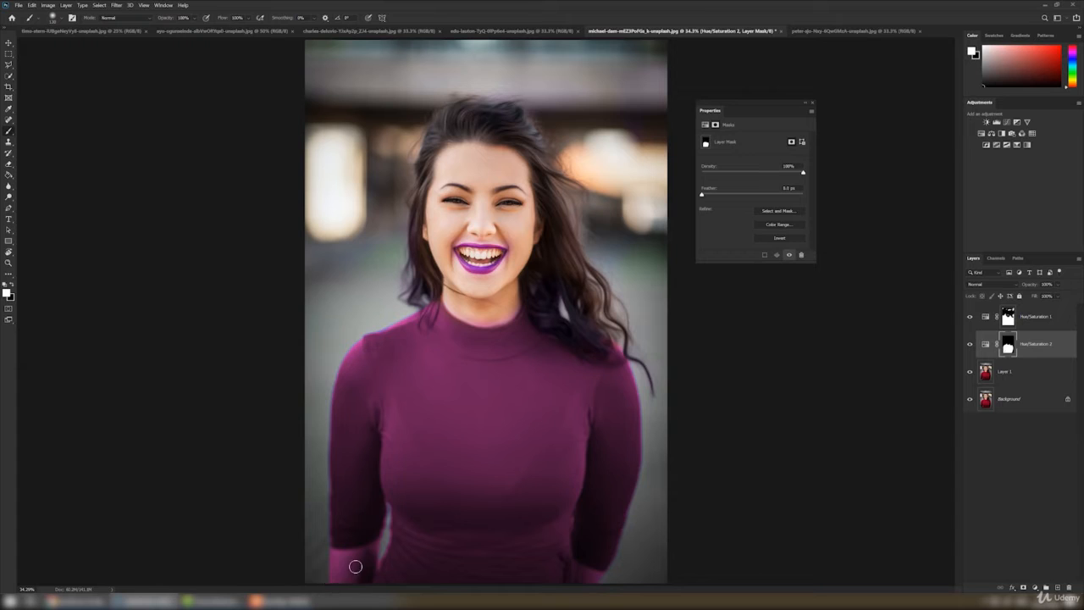
pyautogui.click(11, 286)
pyautogui.rightClick(405, 405)
pyautogui.moveTo(478, 376); pyautogui.dragTo(482, 376)
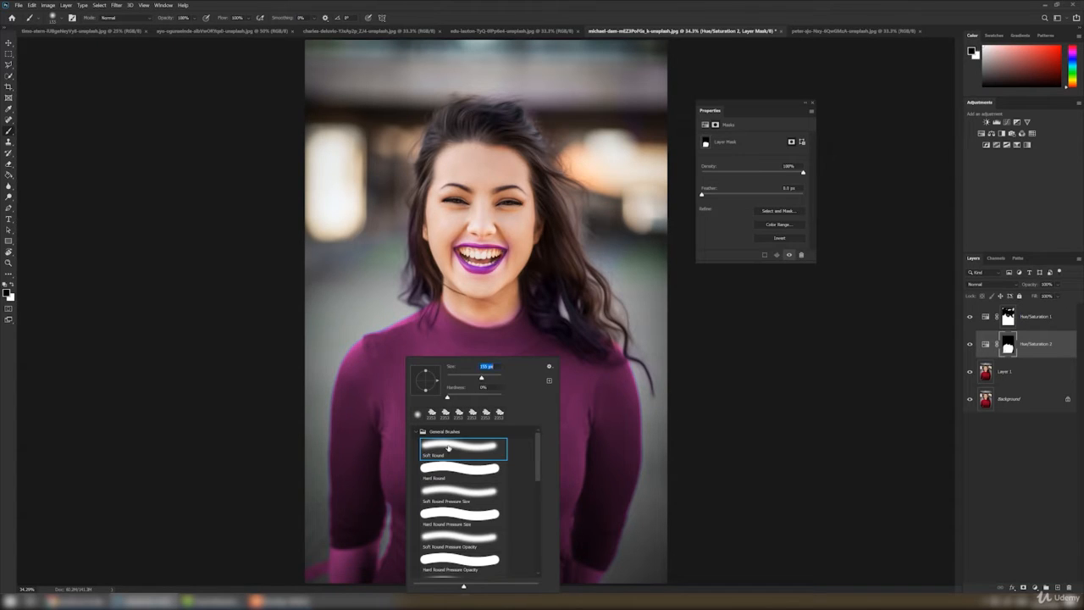
pyautogui.press('Return')
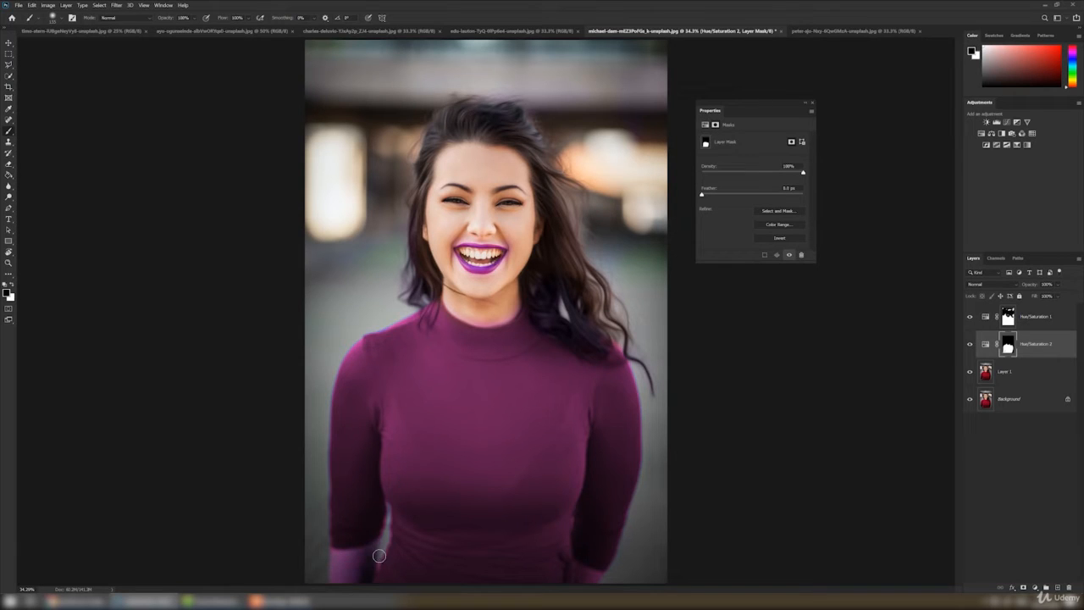
pyautogui.click(969, 318)
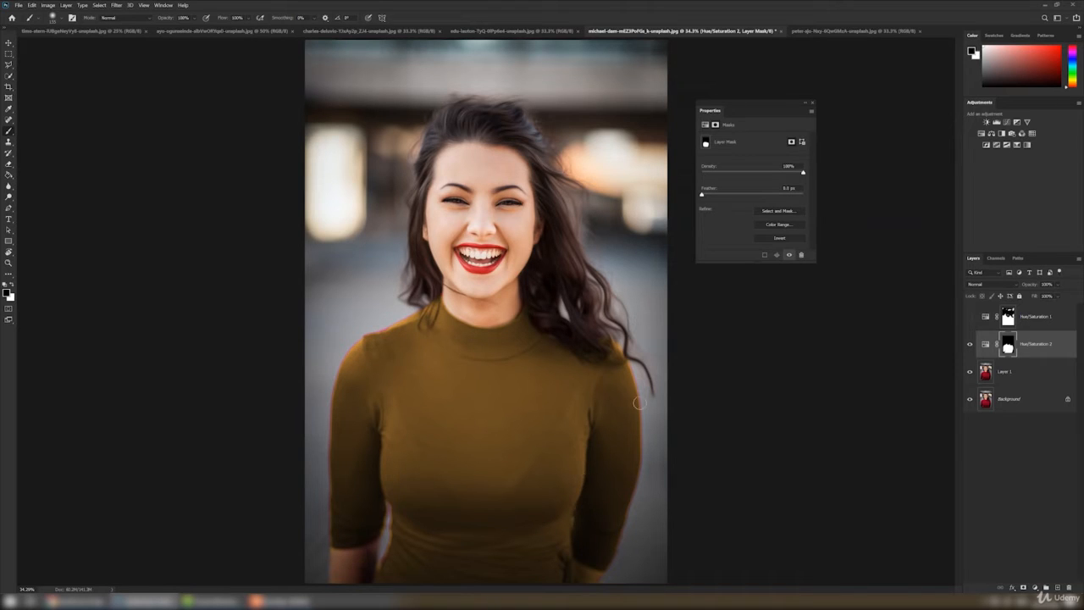
# Add a Hue/Saturation adjustment layer to the black-and-white portrait document, turn on Colorize, and adjust its hue, saturation and lightness
pyautogui.click(815, 32)
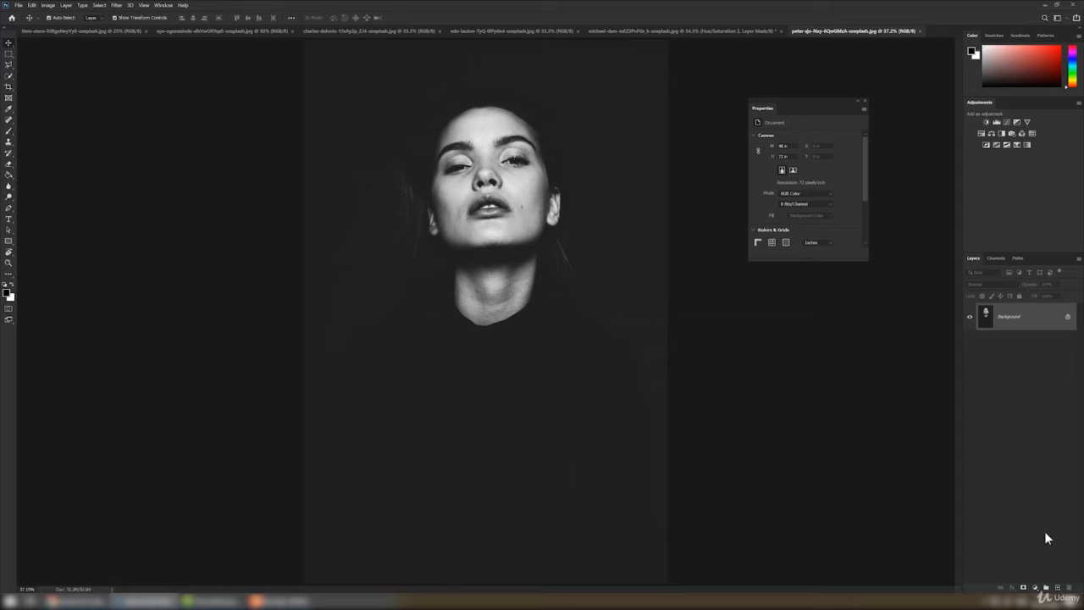
pyautogui.click(1035, 587)
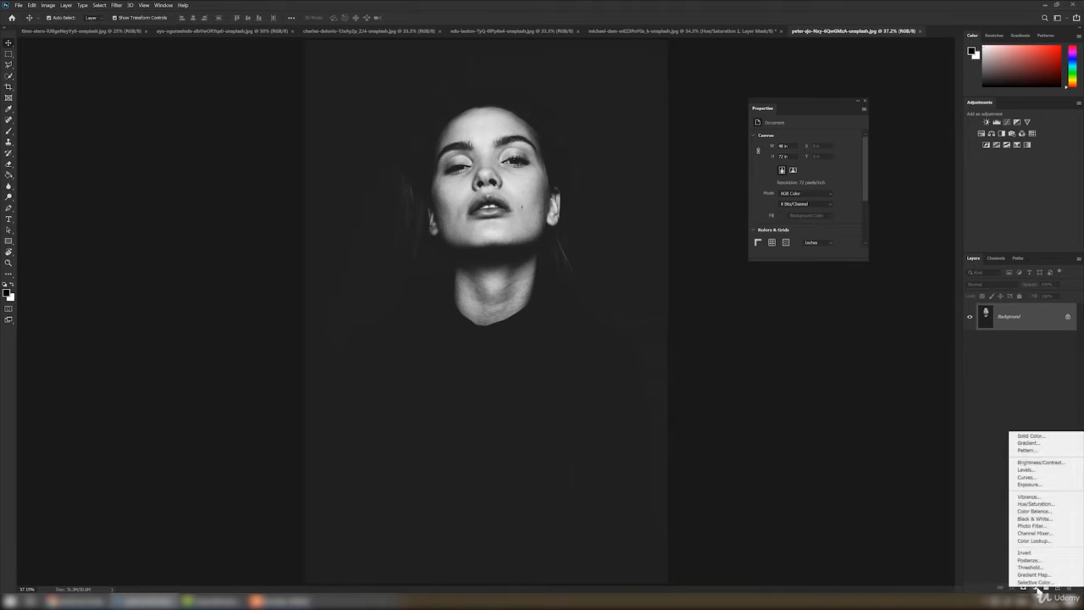
pyautogui.click(1036, 504)
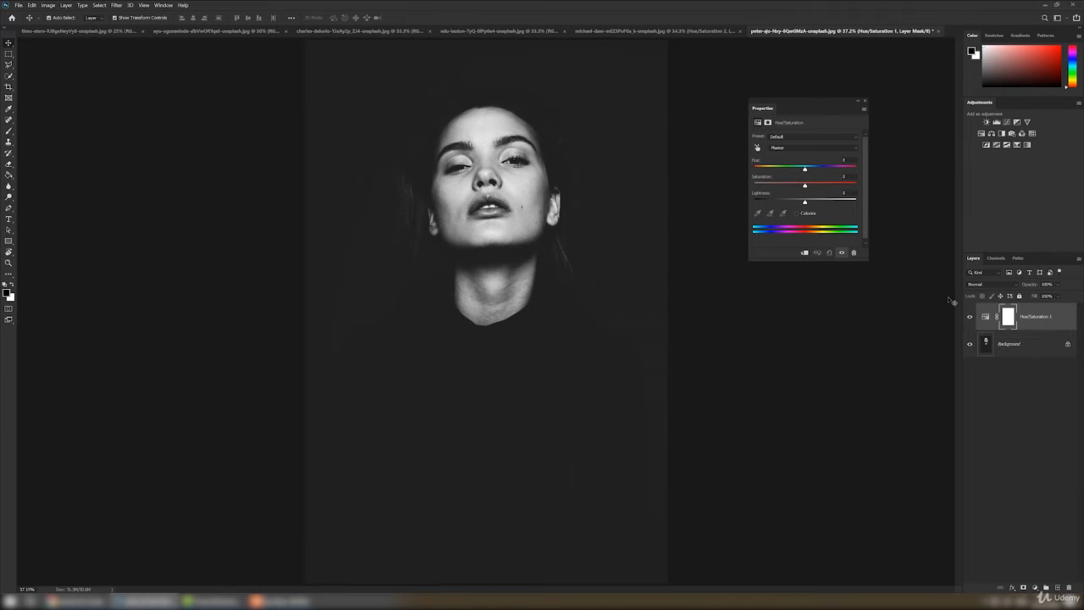
pyautogui.moveTo(804, 169); pyautogui.dragTo(773, 169)
pyautogui.click(796, 212)
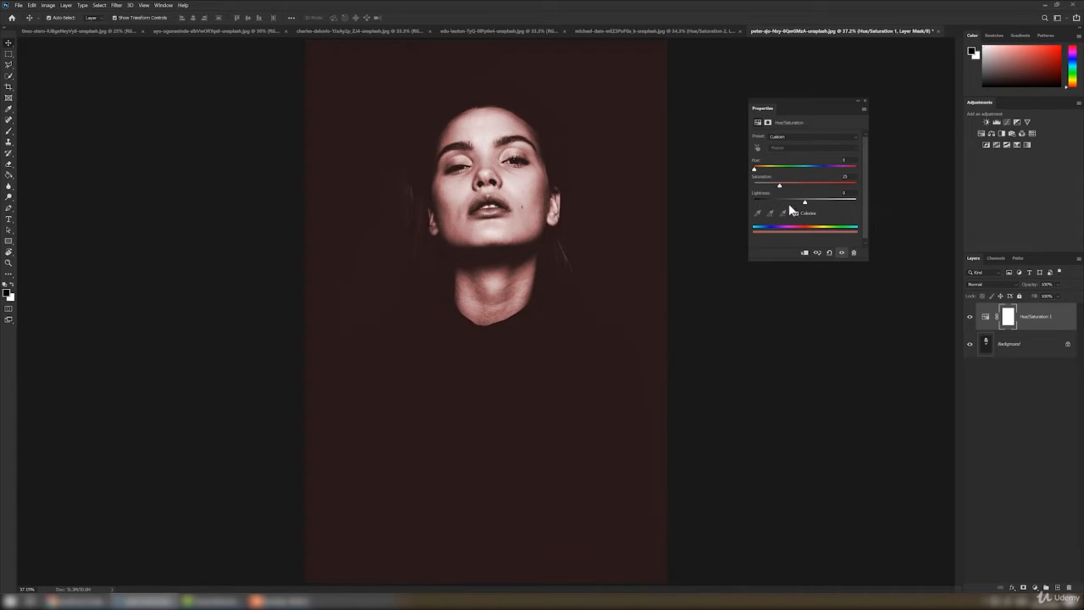
pyautogui.moveTo(754, 169); pyautogui.dragTo(791, 189)
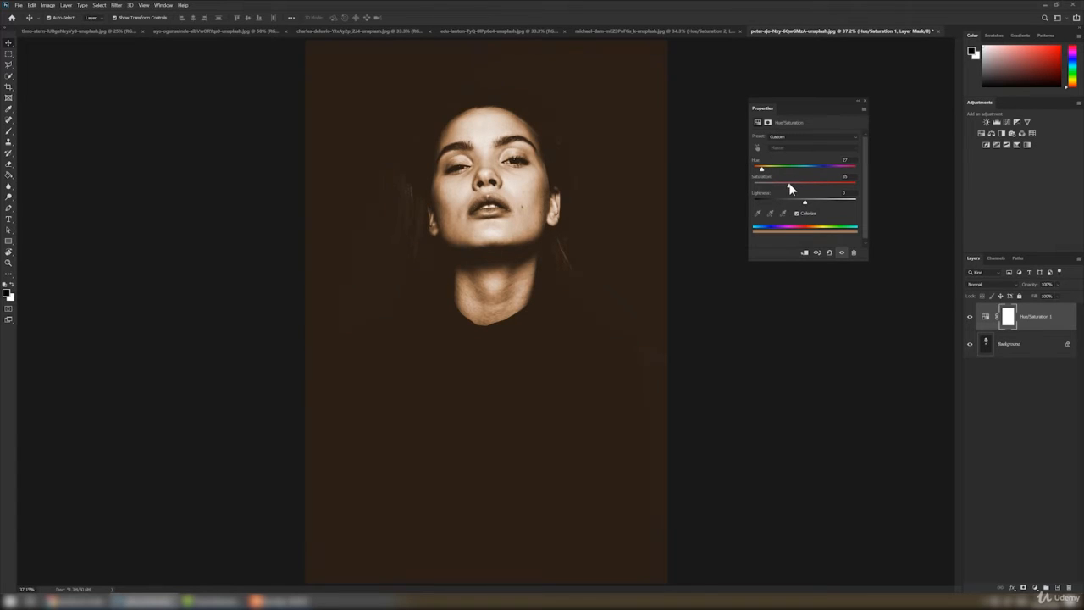
pyautogui.moveTo(791, 189); pyautogui.dragTo(793, 188)
pyautogui.moveTo(806, 203); pyautogui.dragTo(804, 204)
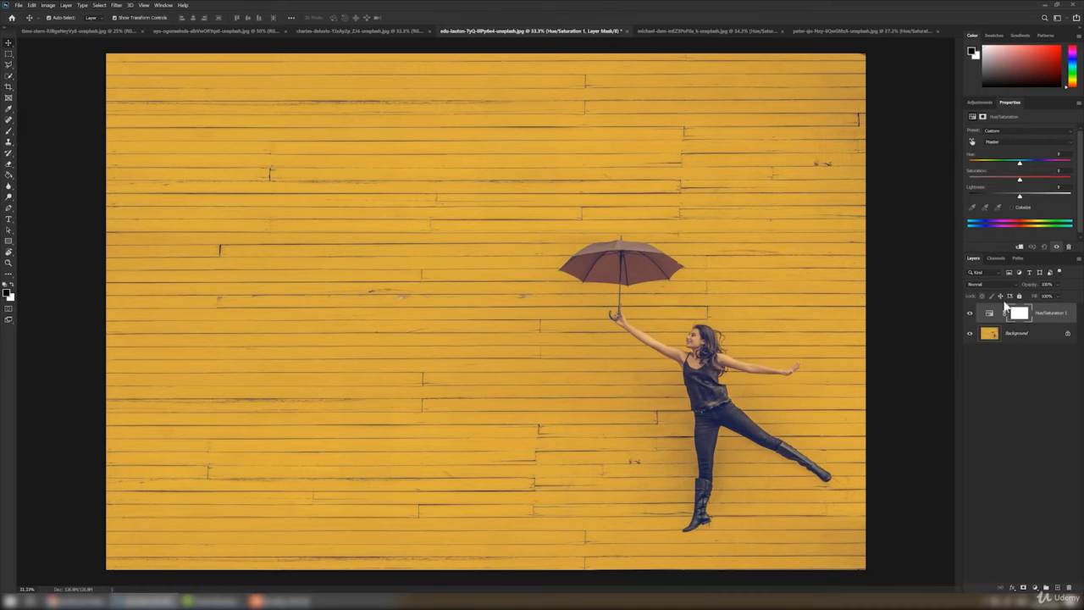
# Hide Hue/Saturation 1 in the yellow-wall umbrella photo and add an Exposure adjustment with exposure +0.38, a slightly negative offset and gamma 0.91
pyautogui.click(969, 313)
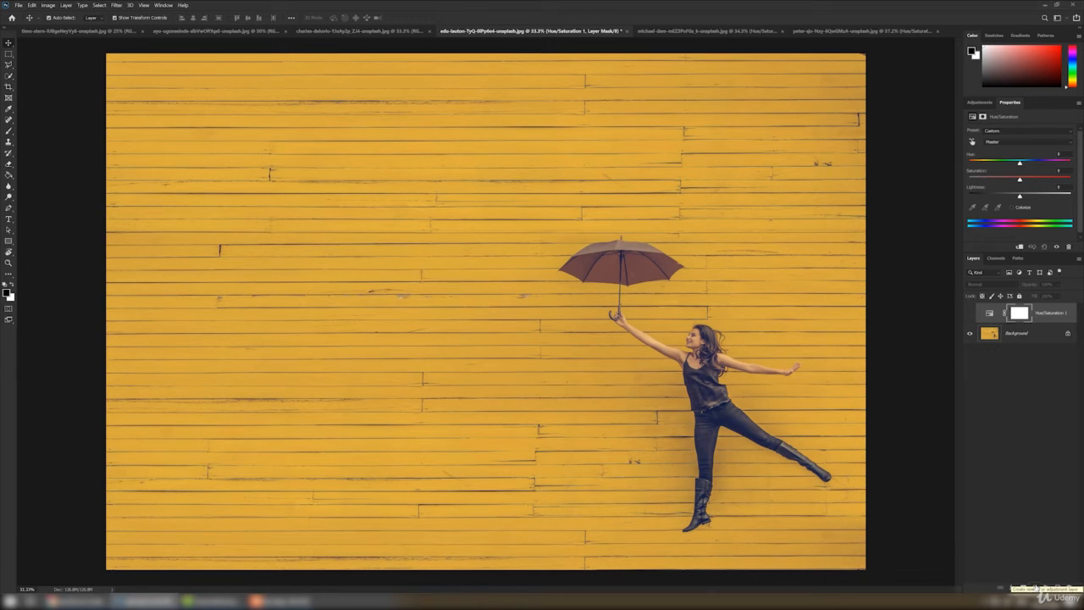
pyautogui.click(1035, 587)
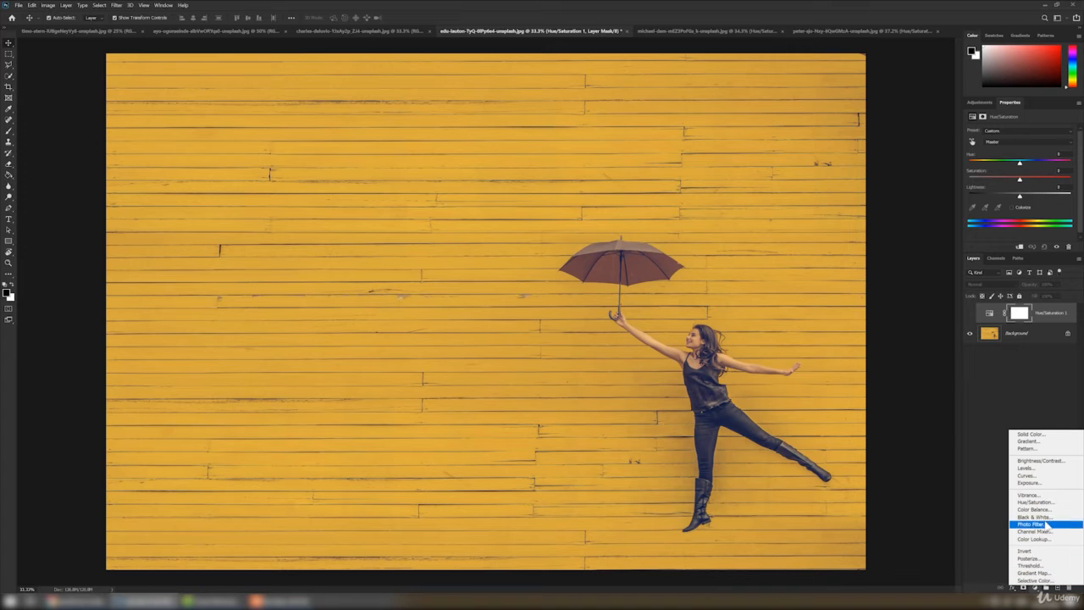
pyautogui.click(1030, 483)
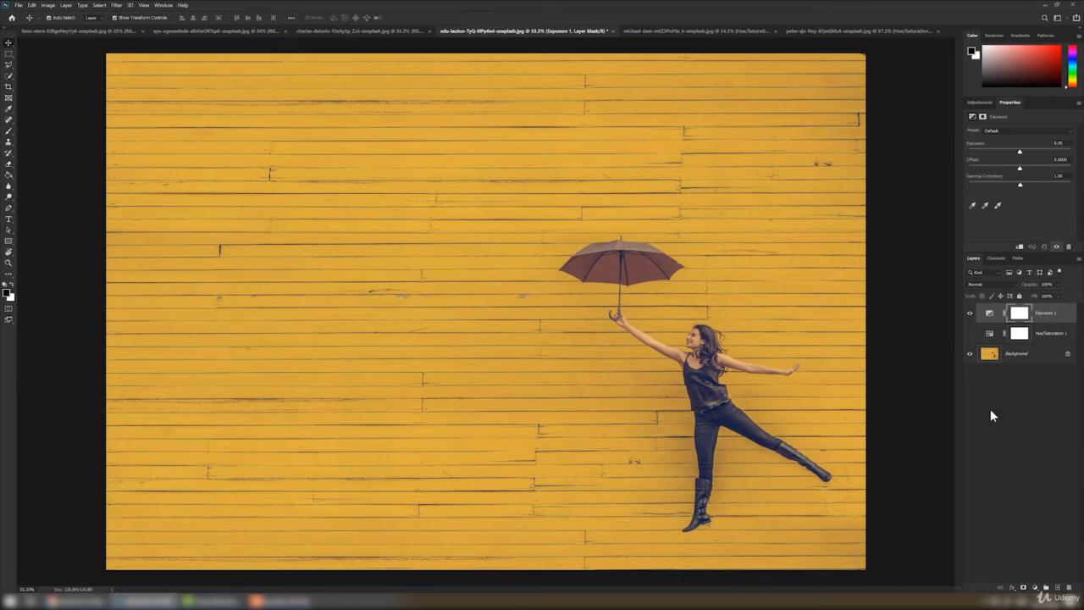
pyautogui.moveTo(1021, 152); pyautogui.dragTo(1022, 183)
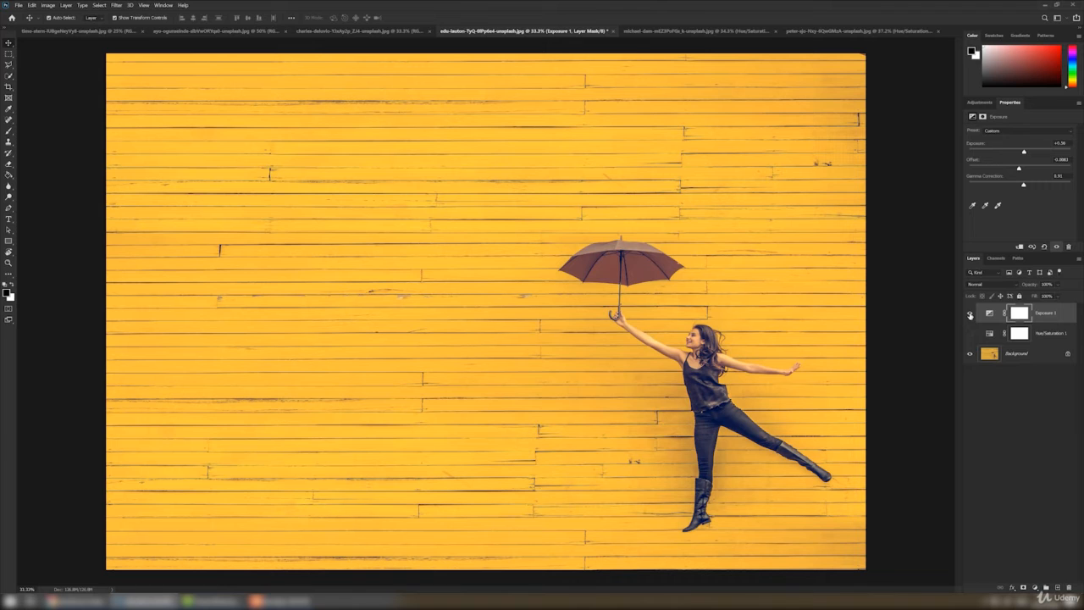
# Compare the umbrella photo with and without the Exposure adjustment by toggling that layer's visibility
pyautogui.click(971, 315)
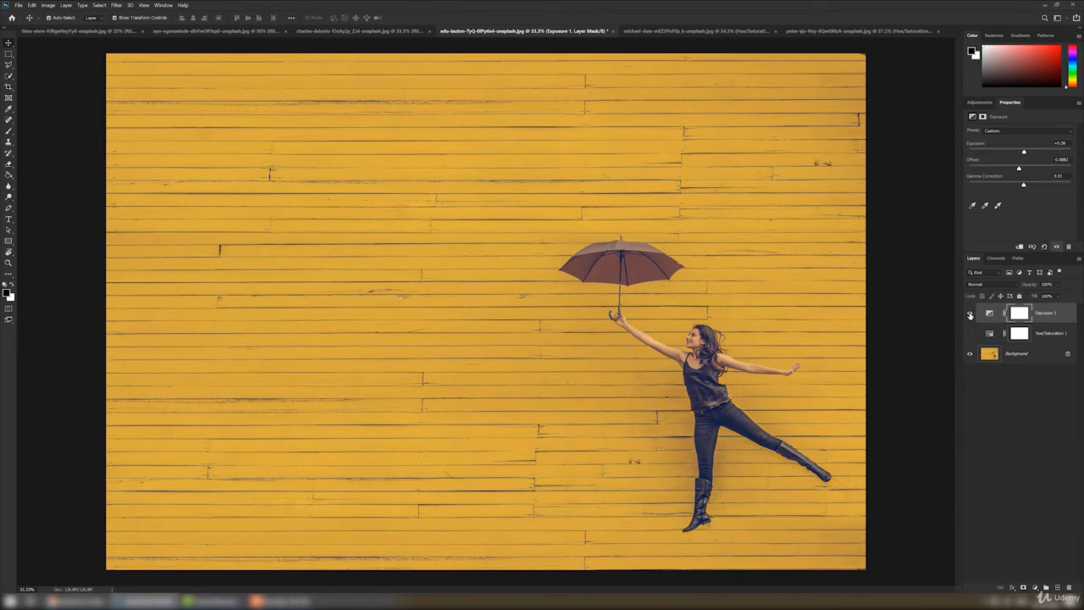
pyautogui.click(971, 315)
pyautogui.click(971, 316)
pyautogui.click(970, 315)
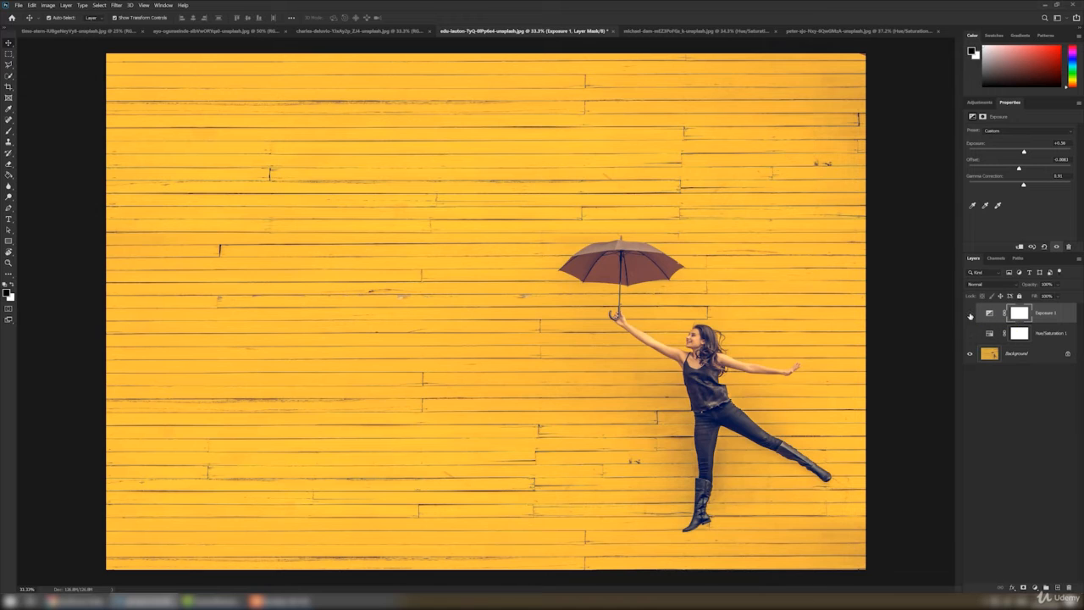
pyautogui.click(971, 315)
pyautogui.click(971, 316)
# Select the wooden hand in the orange-background photo with the Quick Selection tool
pyautogui.click(322, 31)
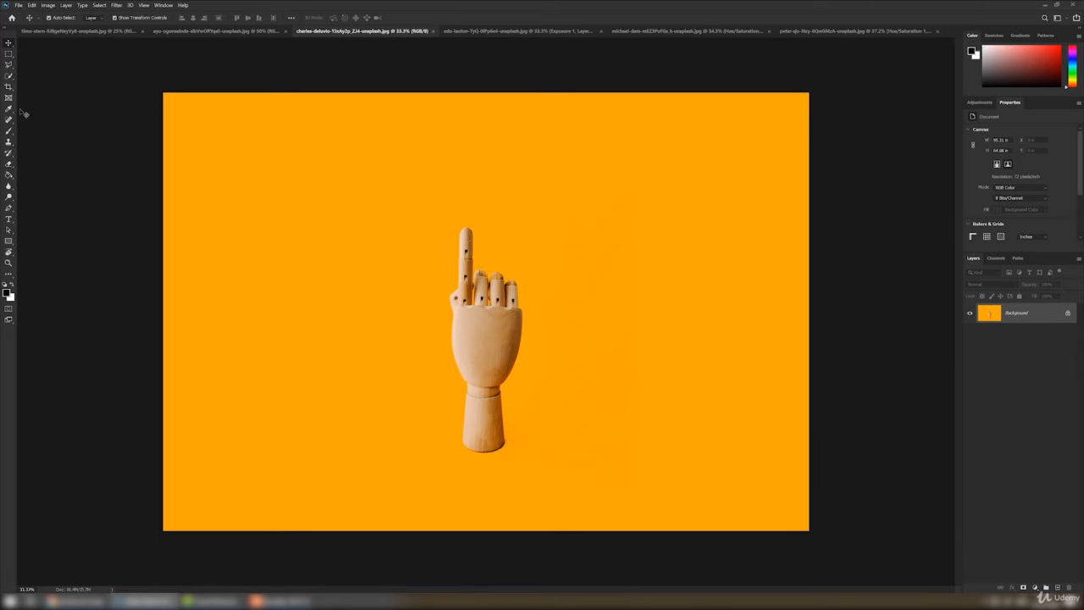
pyautogui.click(9, 76)
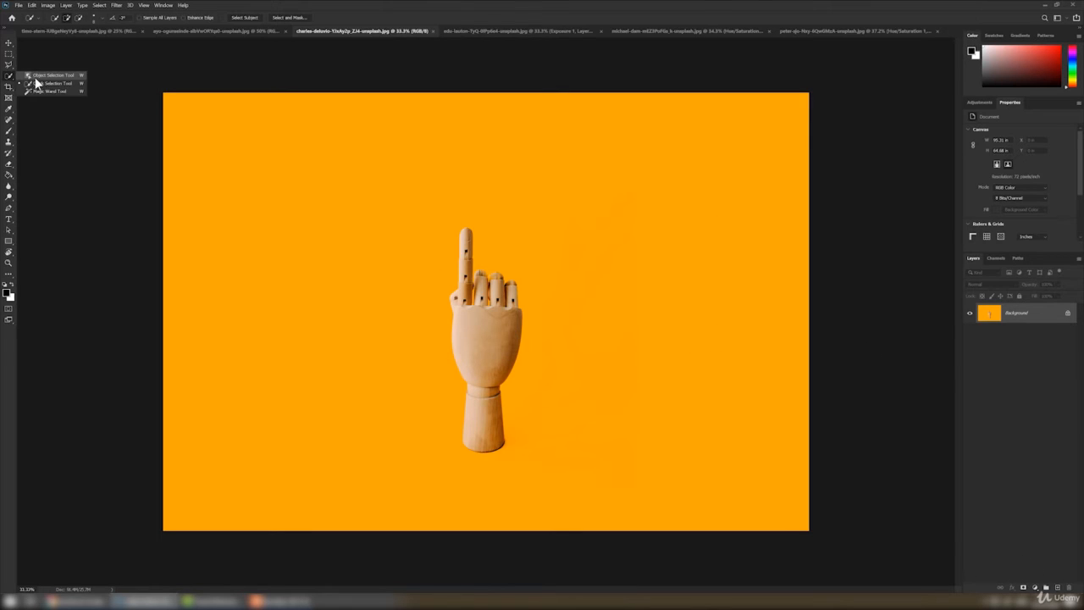
pyautogui.click(36, 82)
pyautogui.click(488, 333)
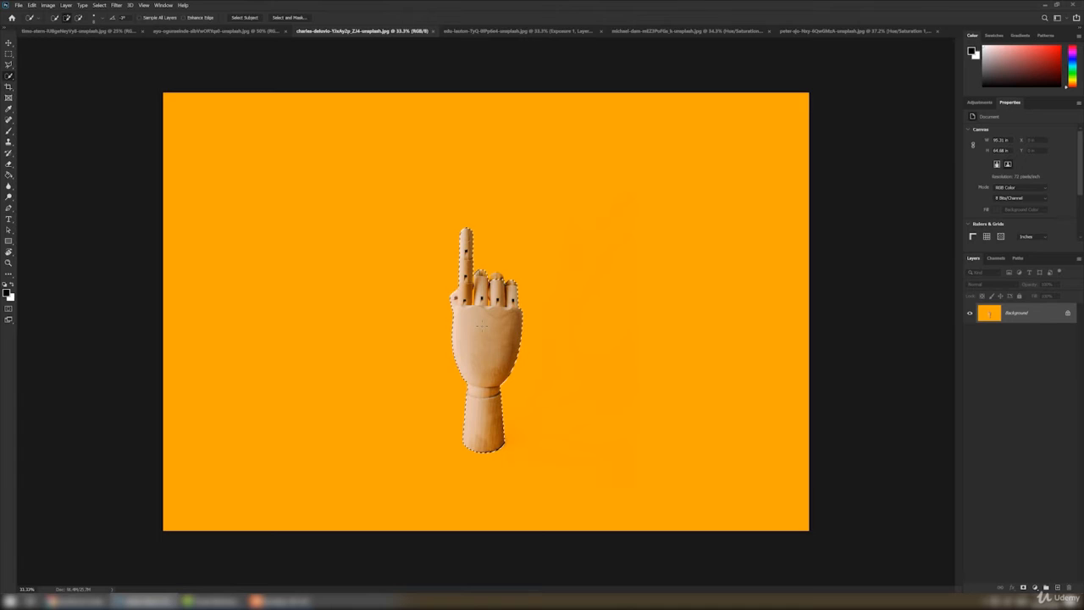
pyautogui.click(1036, 587)
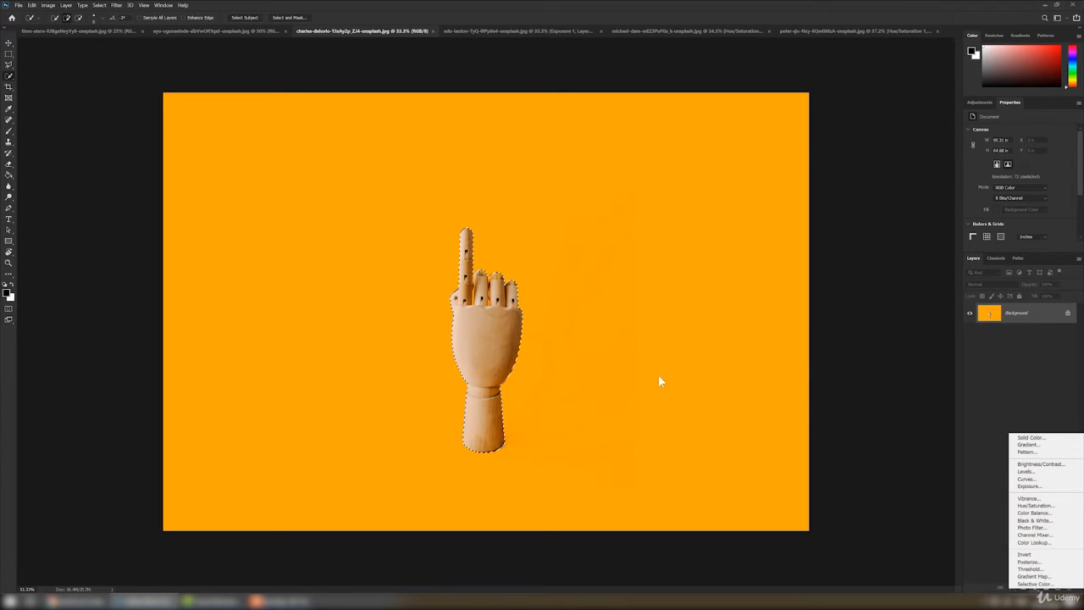
pyautogui.click(481, 329)
# Add a Hue/Saturation adjustment layer from the hand selection and invert its mask to target the orange background
pyautogui.click(1034, 588)
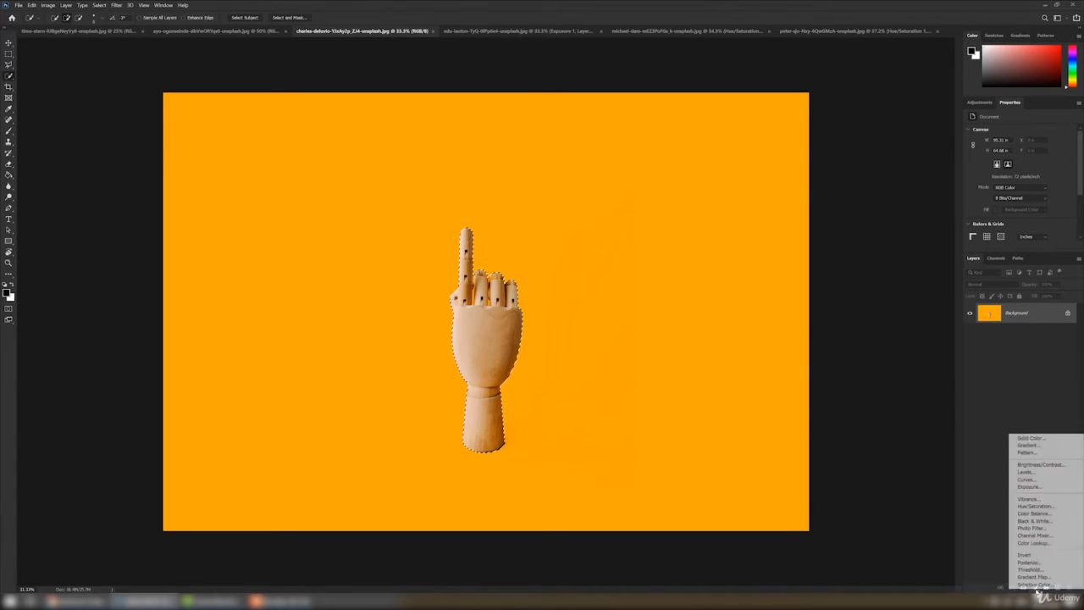
pyautogui.click(1039, 506)
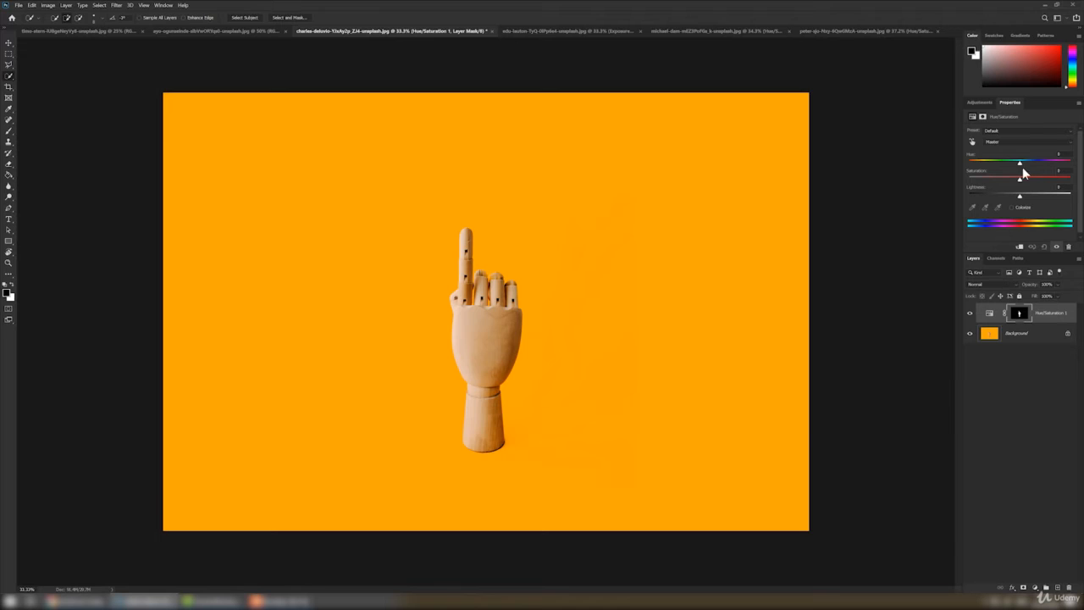
pyautogui.moveTo(1017, 163); pyautogui.dragTo(1020, 164)
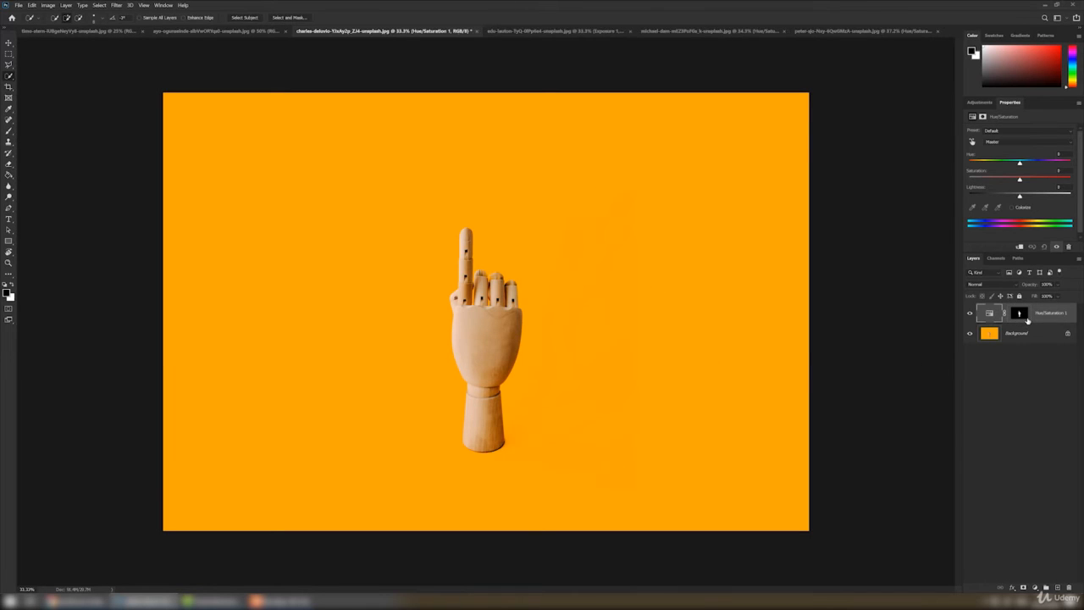
pyautogui.click(1024, 318)
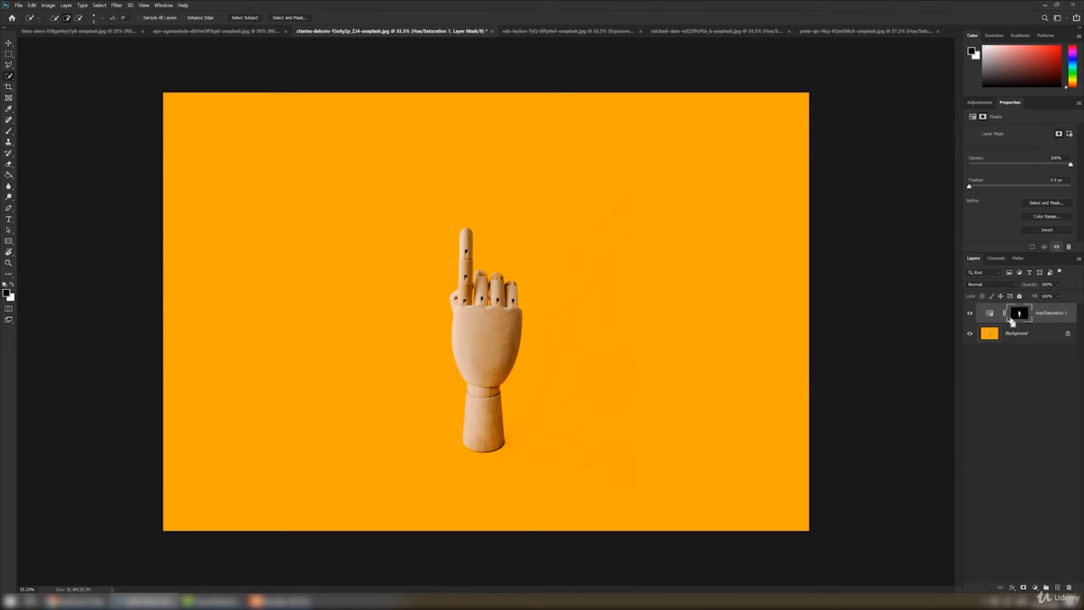
pyautogui.hotkey('ctrl', 'i')
pyautogui.click(990, 314)
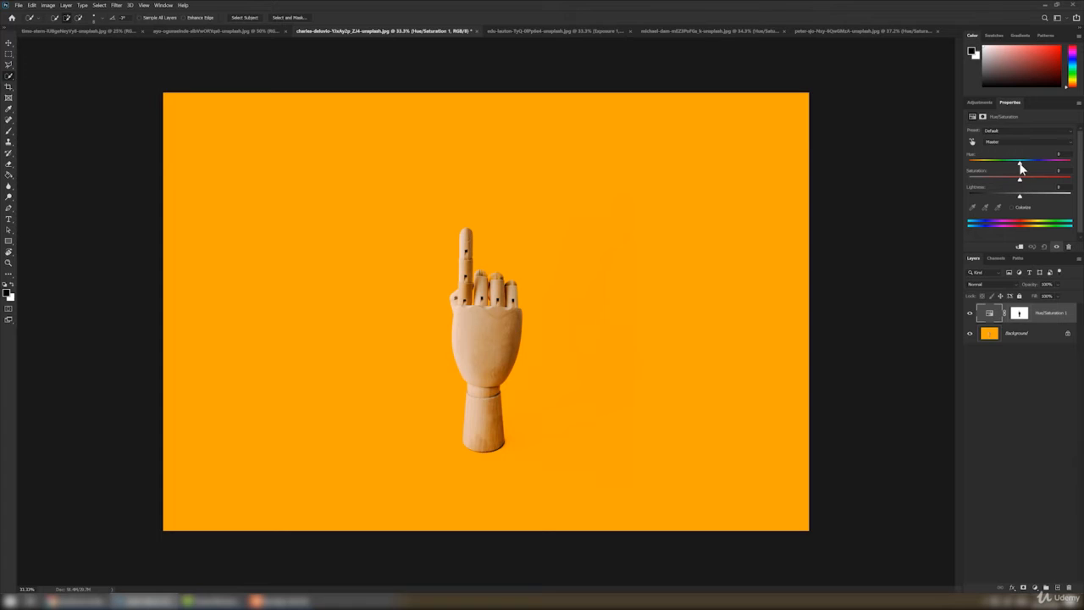
# Colorize the background brown with hue 26 and saturation 29, and compare it with the original by toggling the adjustment layer
pyautogui.moveTo(1019, 161); pyautogui.dragTo(1016, 199)
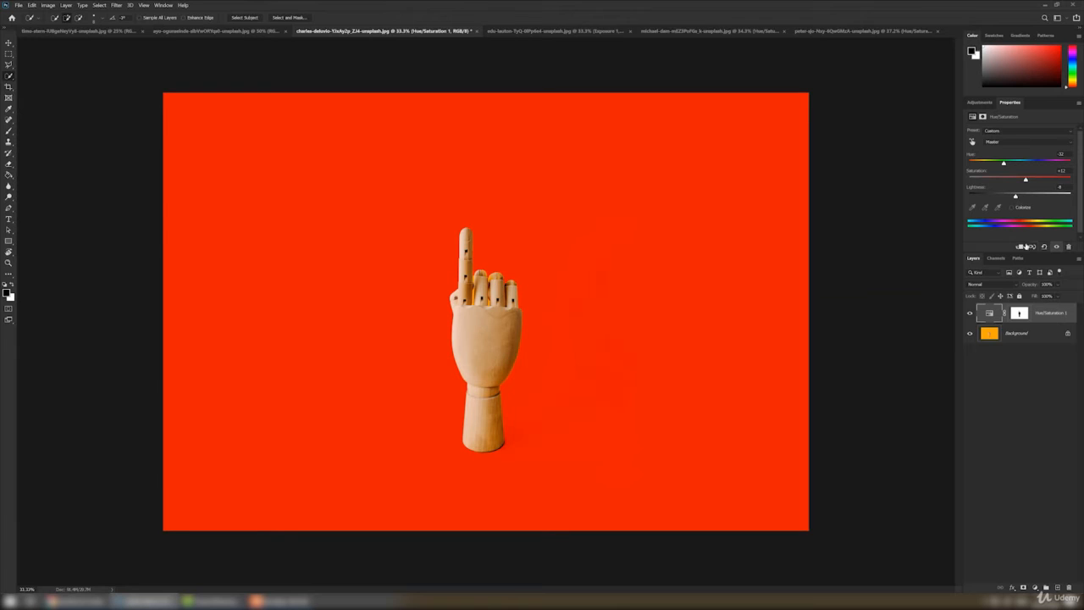
pyautogui.click(1011, 207)
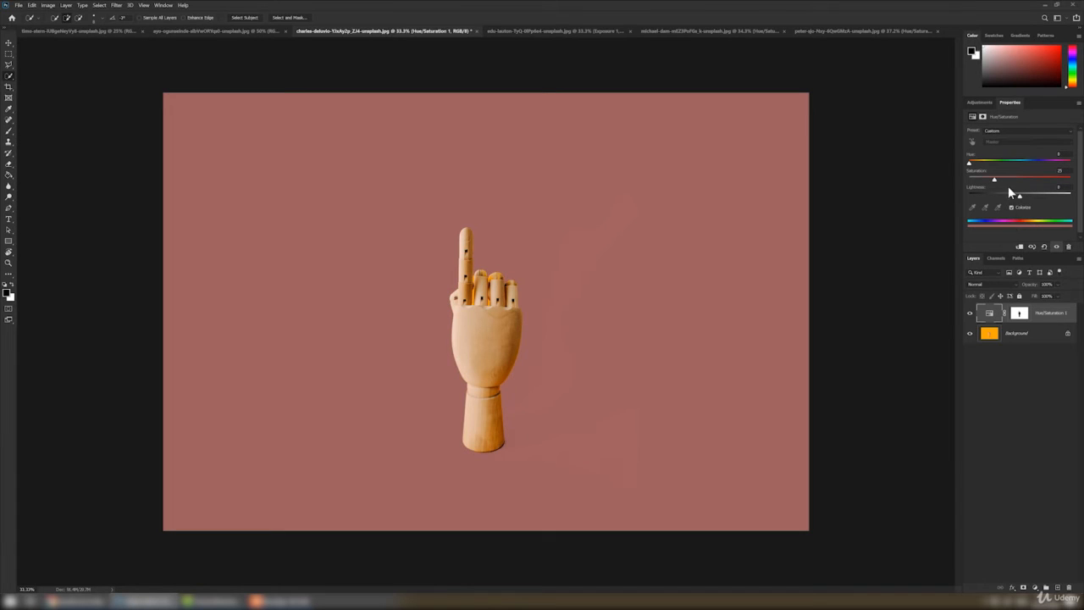
pyautogui.moveTo(970, 167); pyautogui.dragTo(1000, 183)
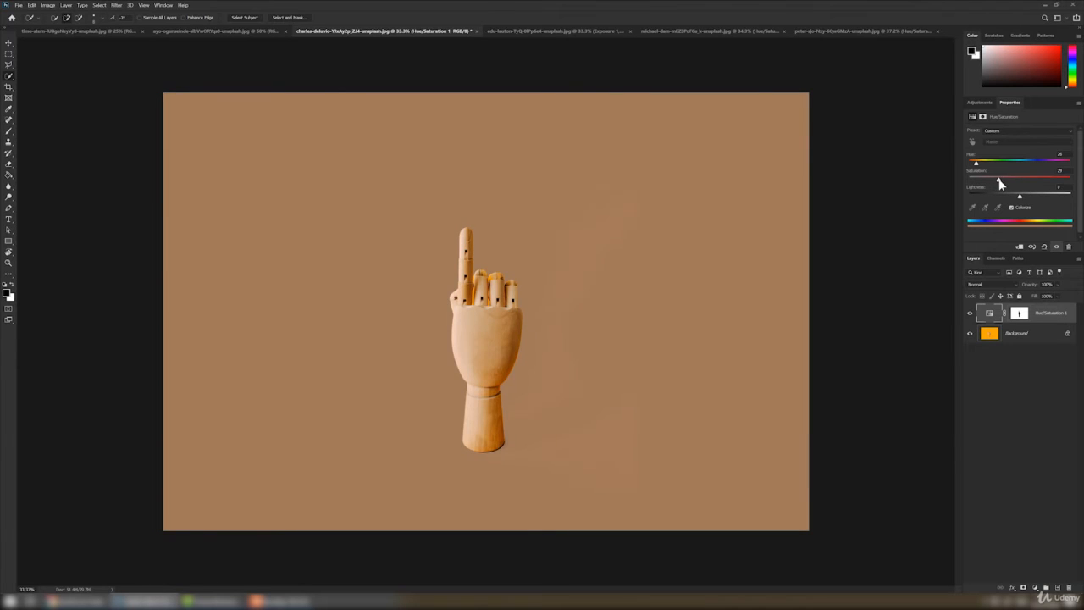
pyautogui.click(970, 314)
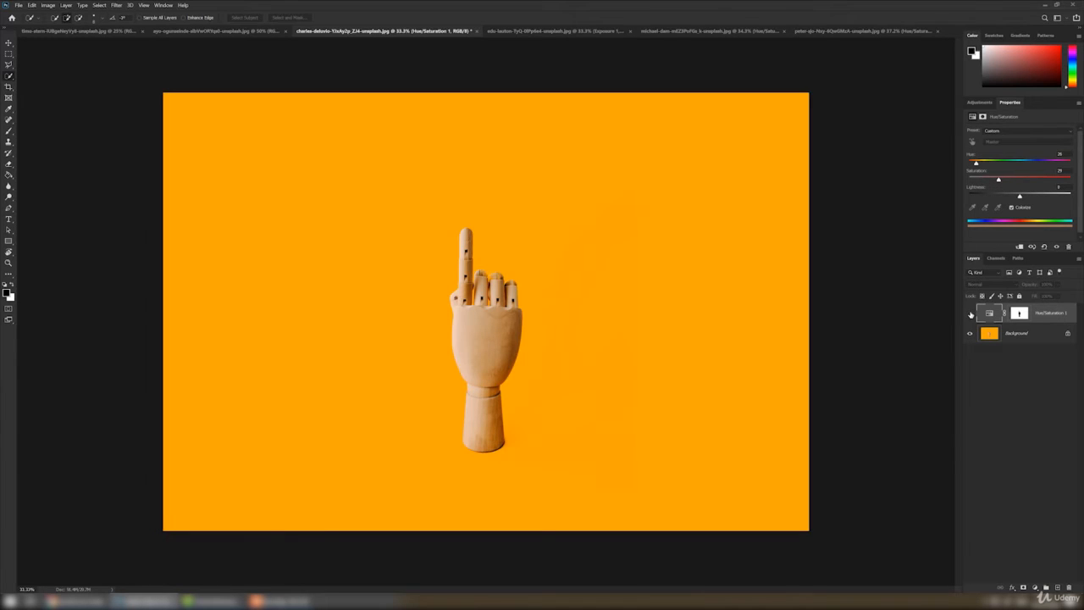
pyautogui.click(971, 314)
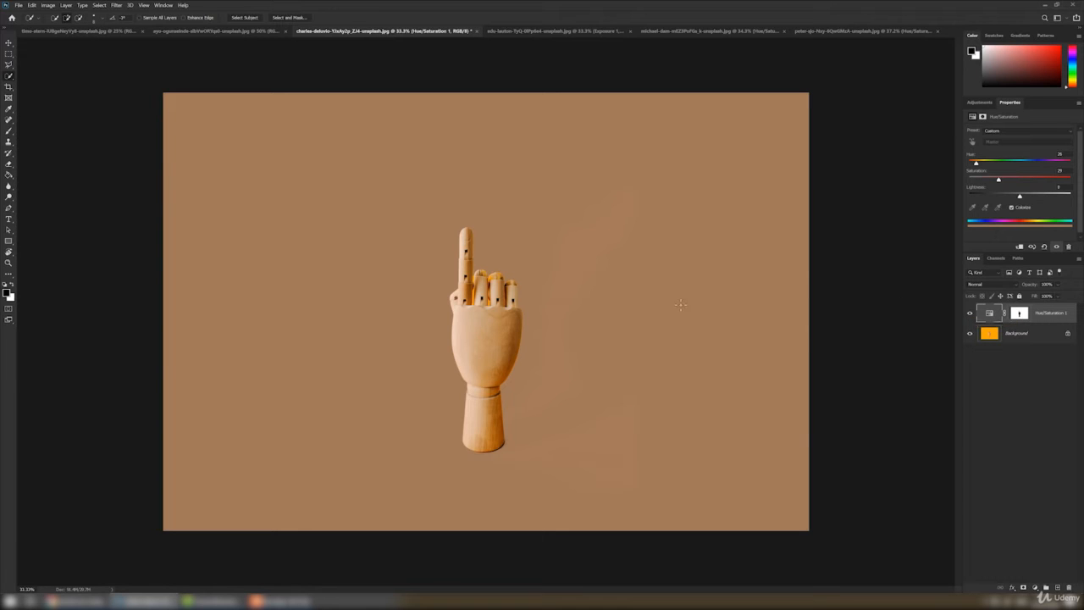
# Add a Levels adjustment layer to the alley photo with the backpacker and float its settings beside the image
pyautogui.click(94, 32)
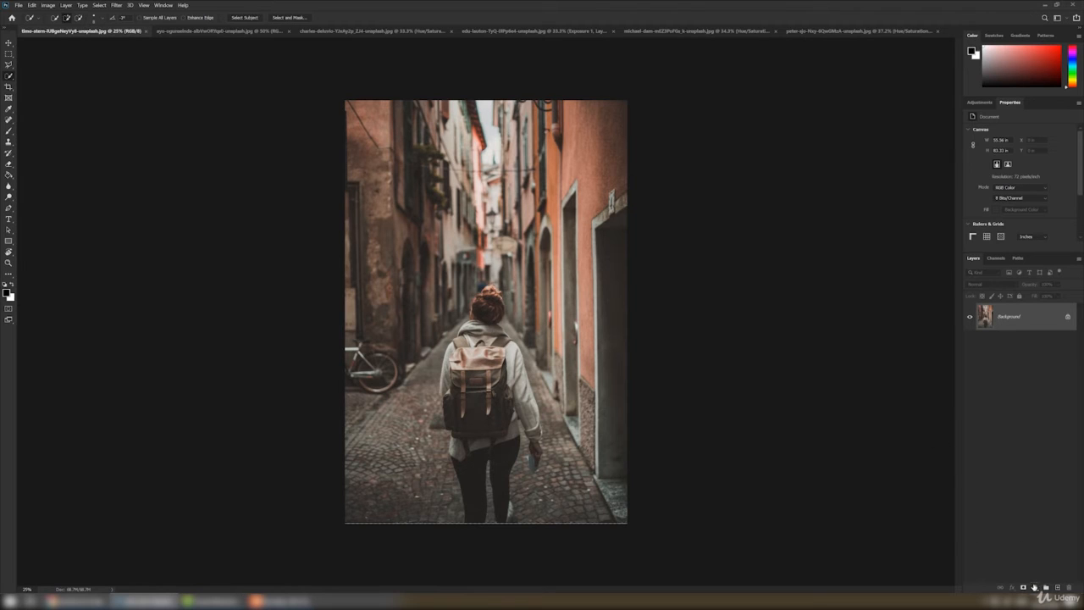
pyautogui.click(1034, 588)
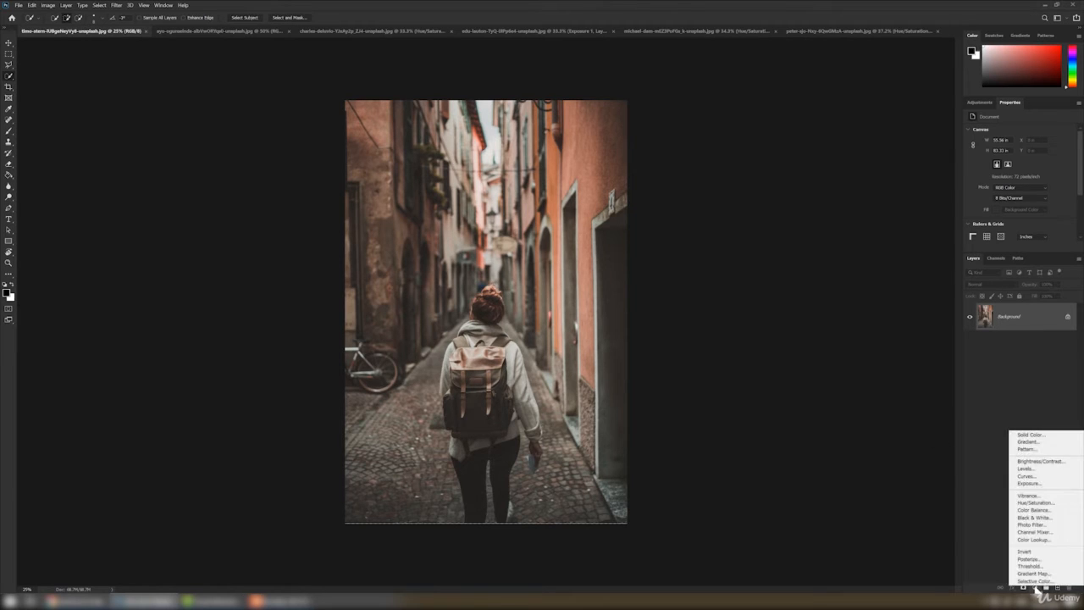
pyautogui.click(1031, 471)
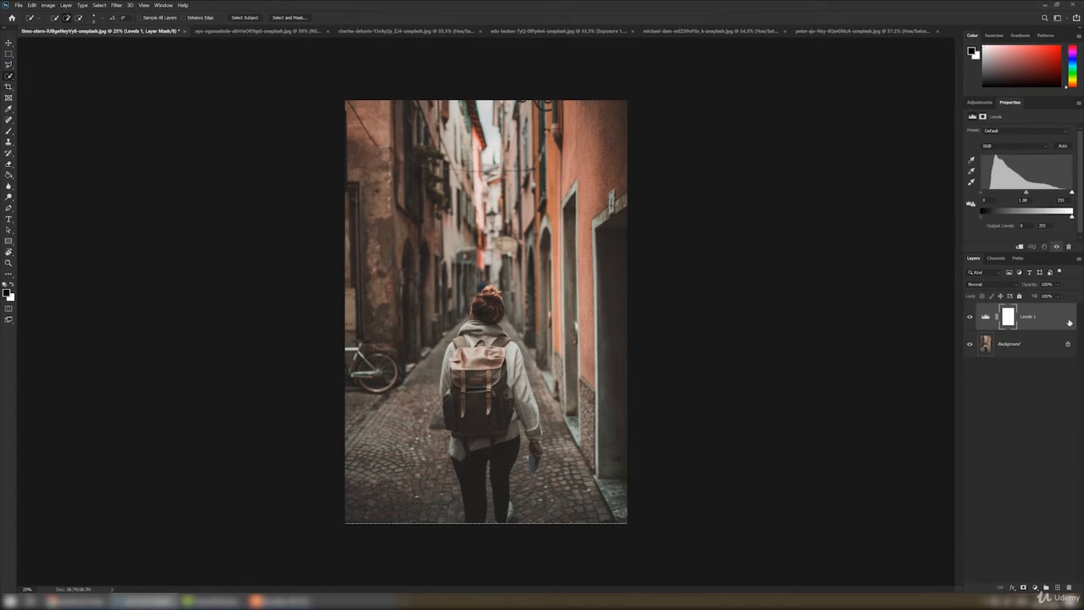
pyautogui.moveTo(1008, 102); pyautogui.dragTo(722, 123)
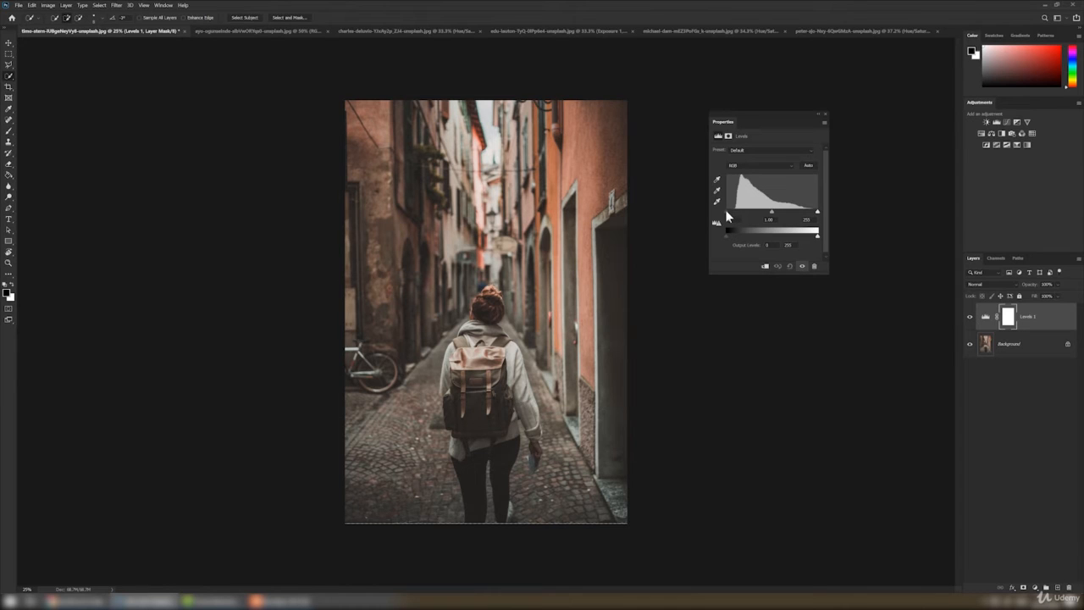
# Increase the alley photo's contrast with Levels inputs of 25 for shadows, 1.00 for midtones and 221 for highlights
pyautogui.moveTo(725, 211); pyautogui.dragTo(728, 211)
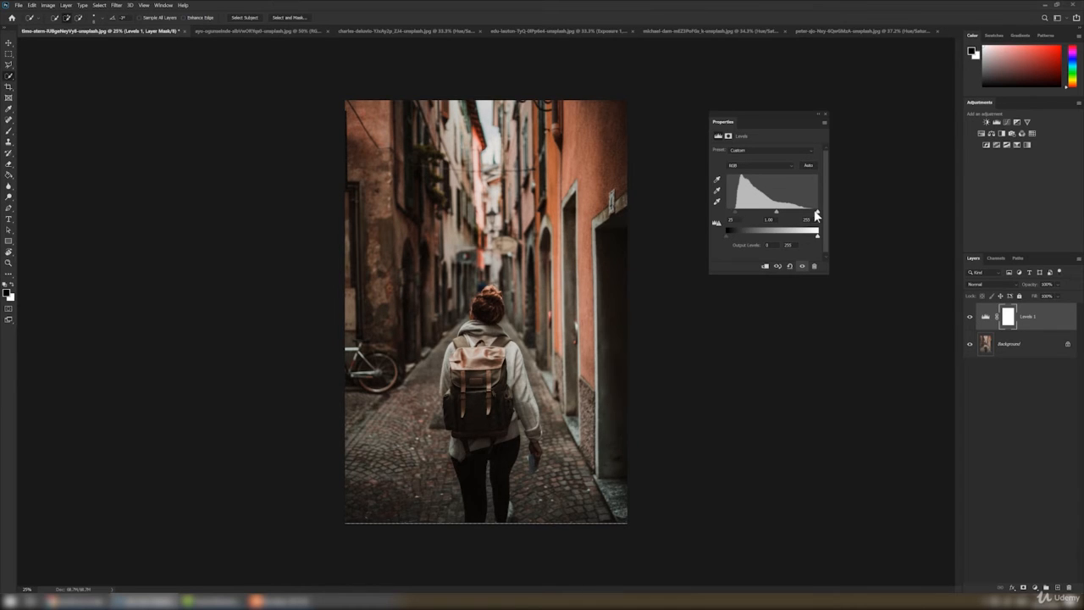
pyautogui.moveTo(818, 211); pyautogui.dragTo(814, 213)
pyautogui.moveTo(811, 216); pyautogui.dragTo(772, 215)
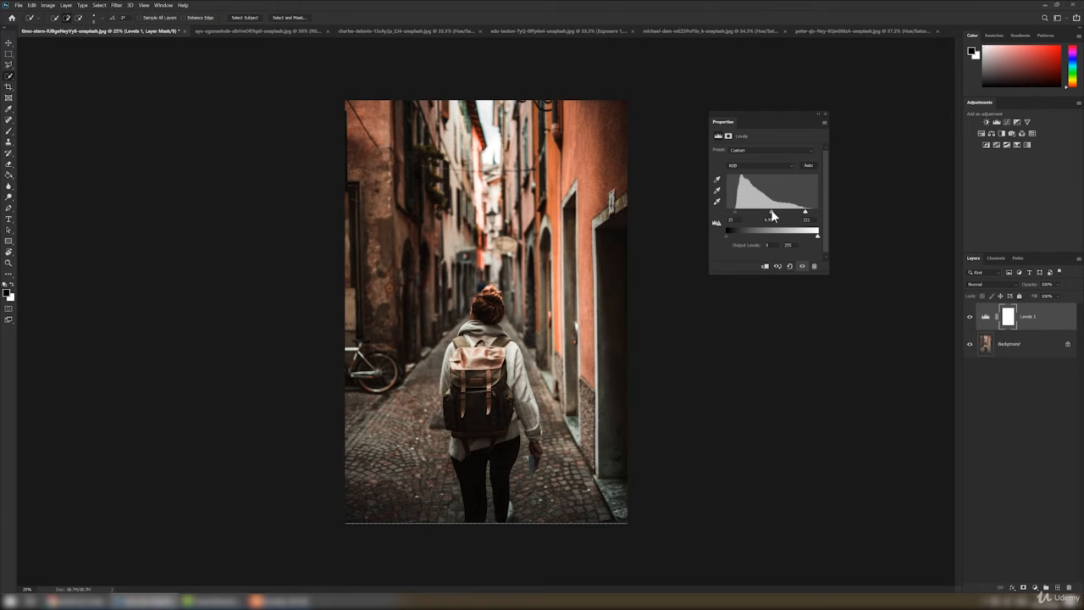
pyautogui.moveTo(771, 210); pyautogui.dragTo(768, 210)
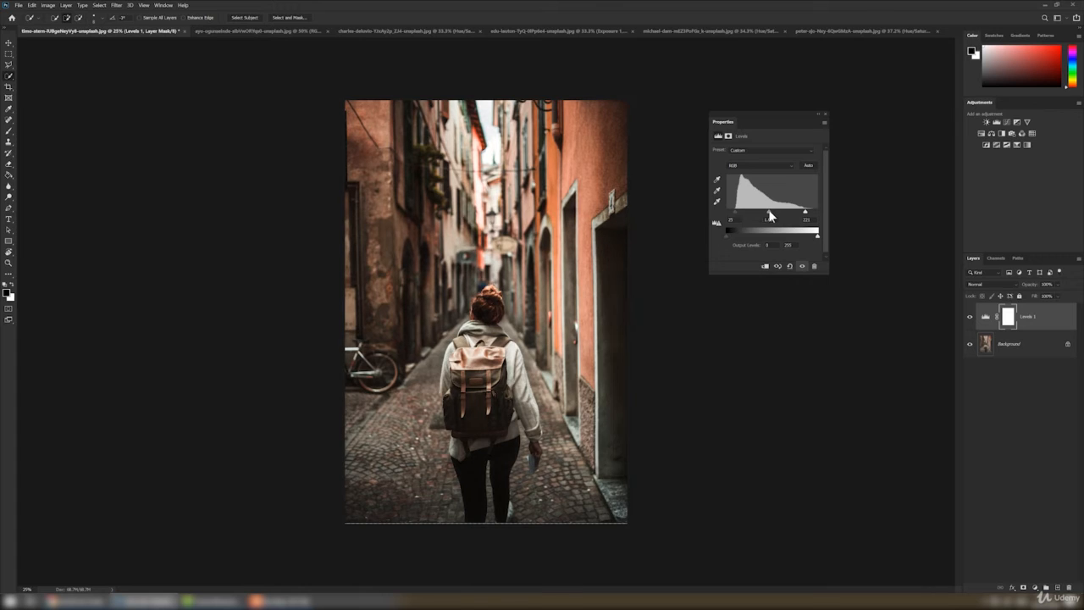
# Refine the Levels to midtones 1.30 and highlights 231, checking against the original and leaving the Levels layer hidden
pyautogui.click(970, 317)
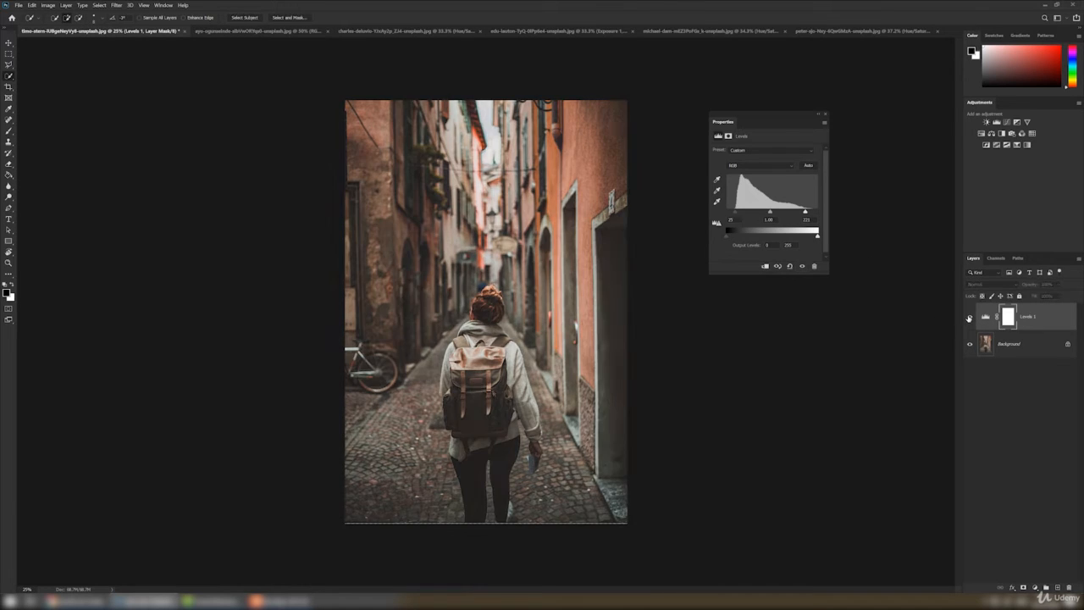
pyautogui.click(970, 317)
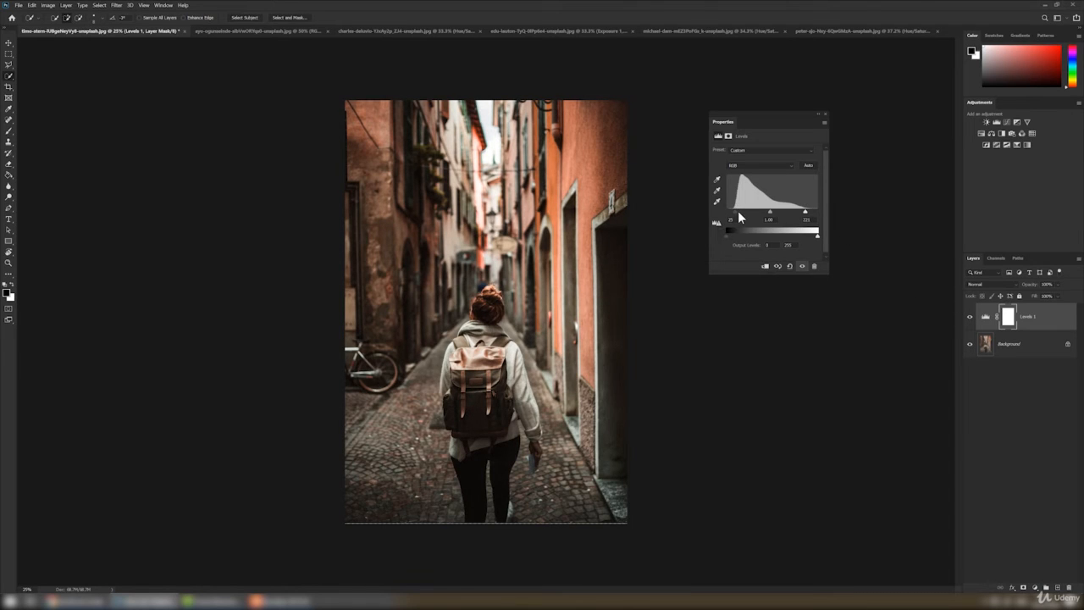
pyautogui.click(810, 164)
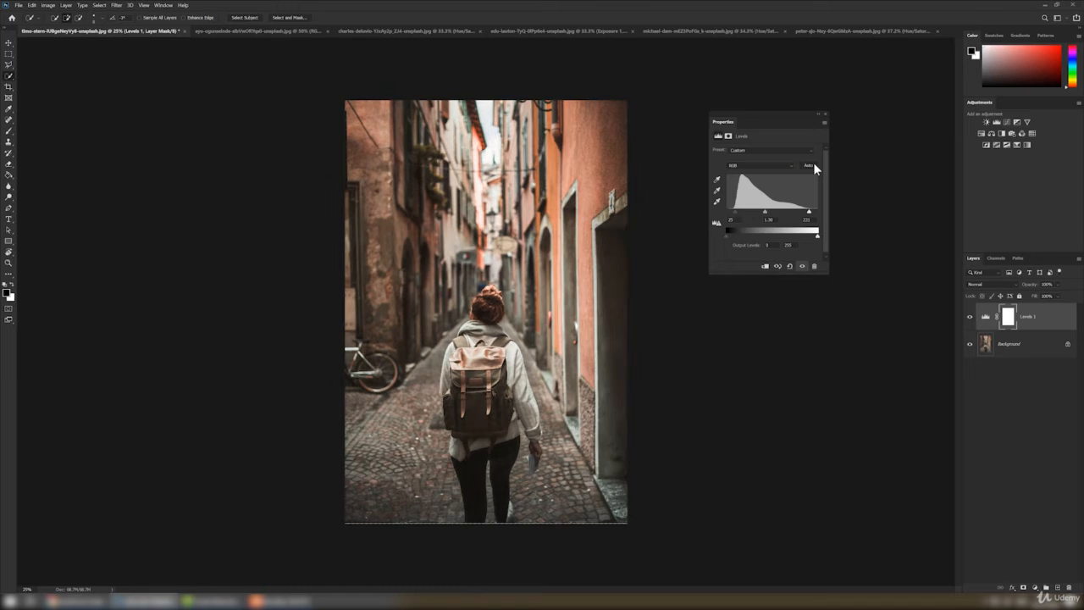
pyautogui.click(971, 318)
# Add a Curves adjustment layer directly above the alley photo's Background and enlarge its curve graph
pyautogui.click(1037, 346)
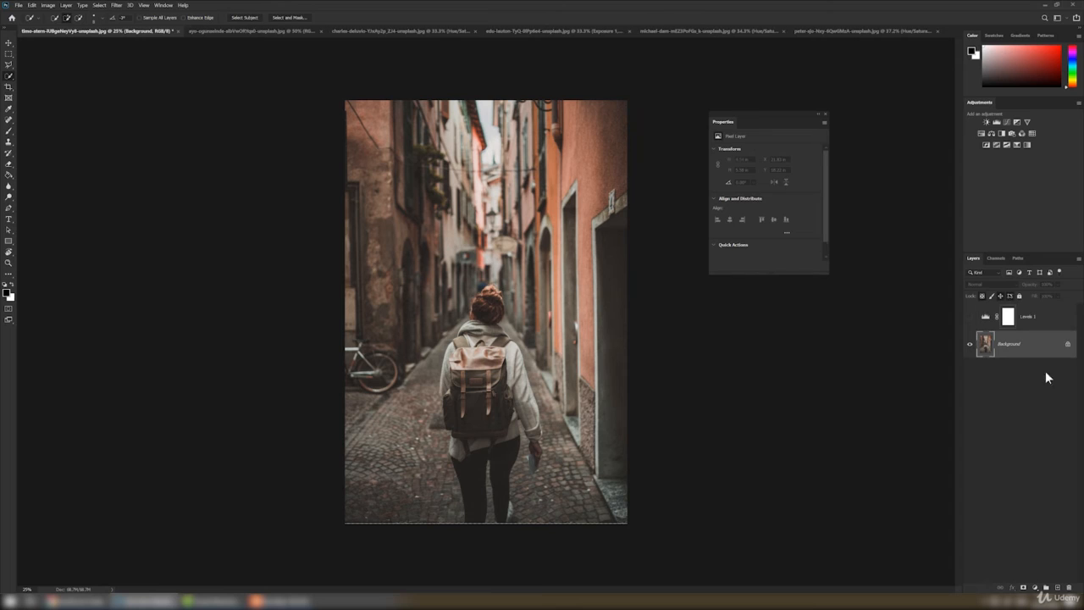
pyautogui.click(1035, 587)
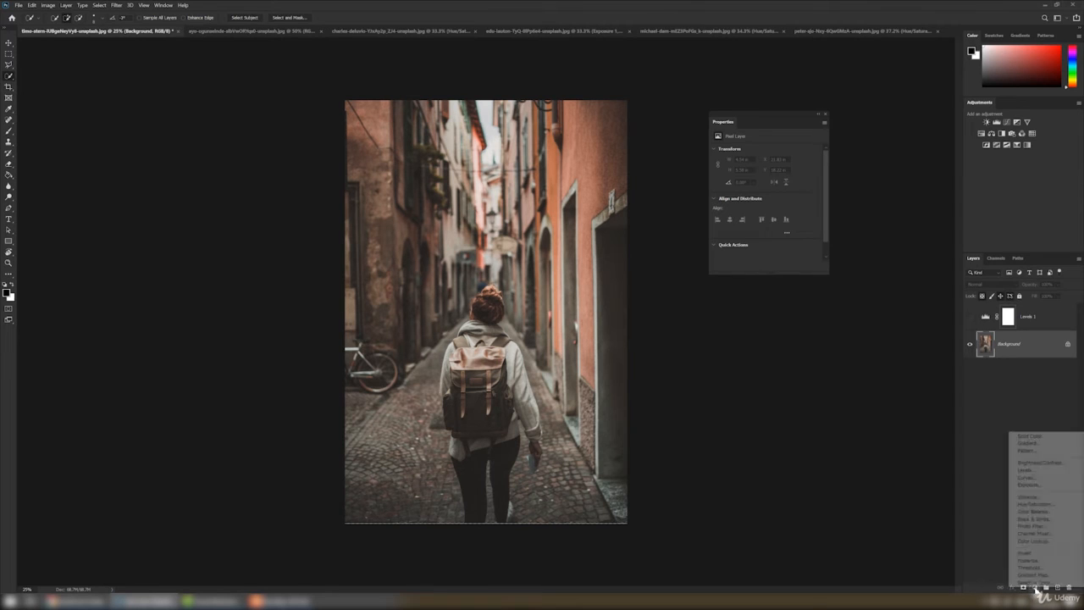
pyautogui.click(1027, 477)
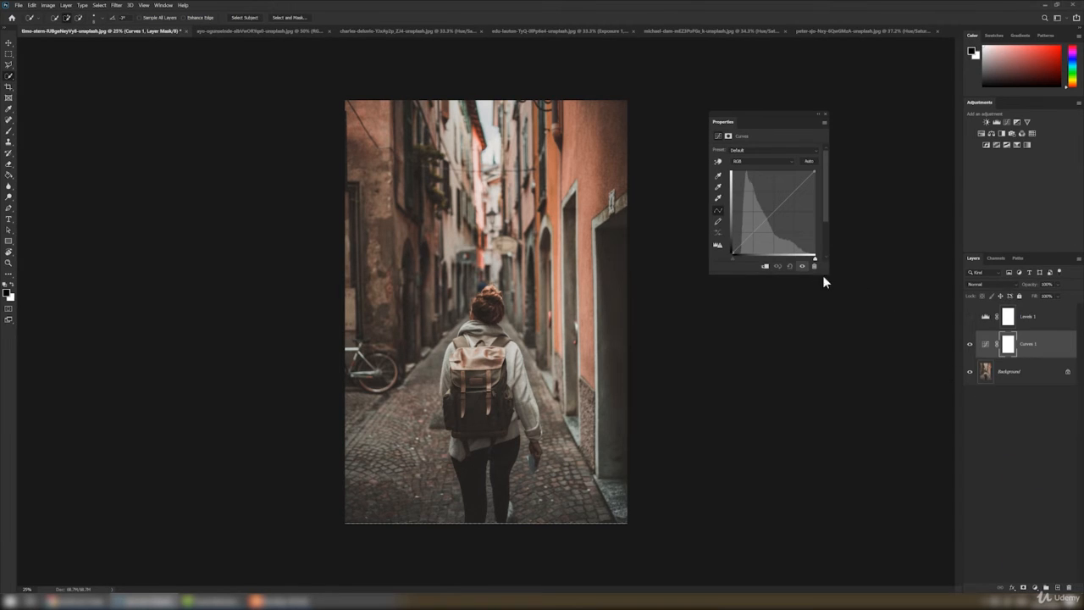
pyautogui.moveTo(830, 274); pyautogui.dragTo(877, 416)
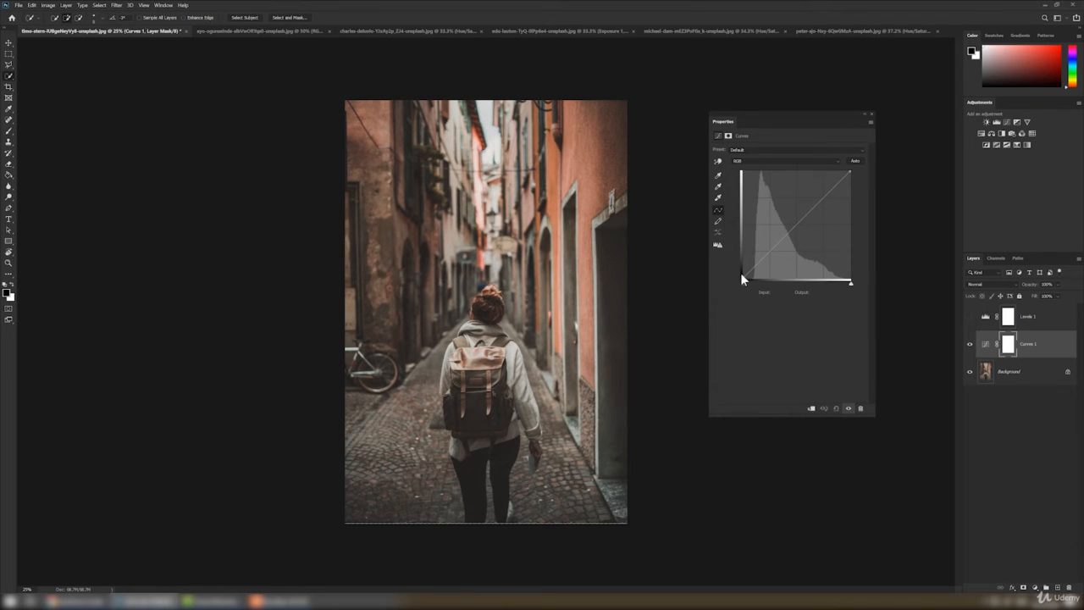
# Review the Levels layer's histogram and settings for comparison and return to the Curves layer
pyautogui.click(983, 320)
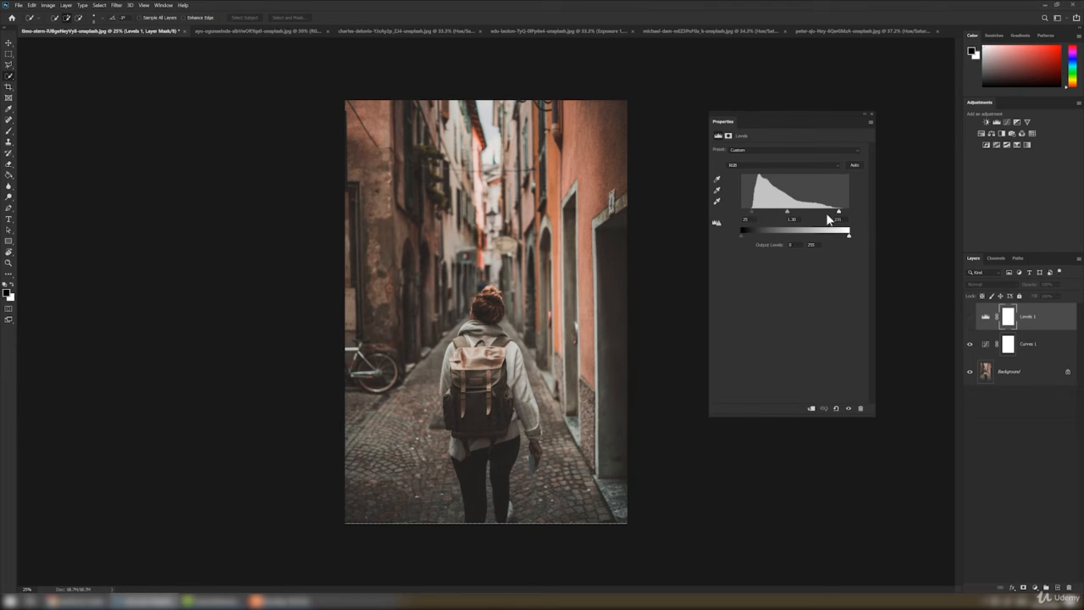
pyautogui.click(971, 321)
pyautogui.click(986, 344)
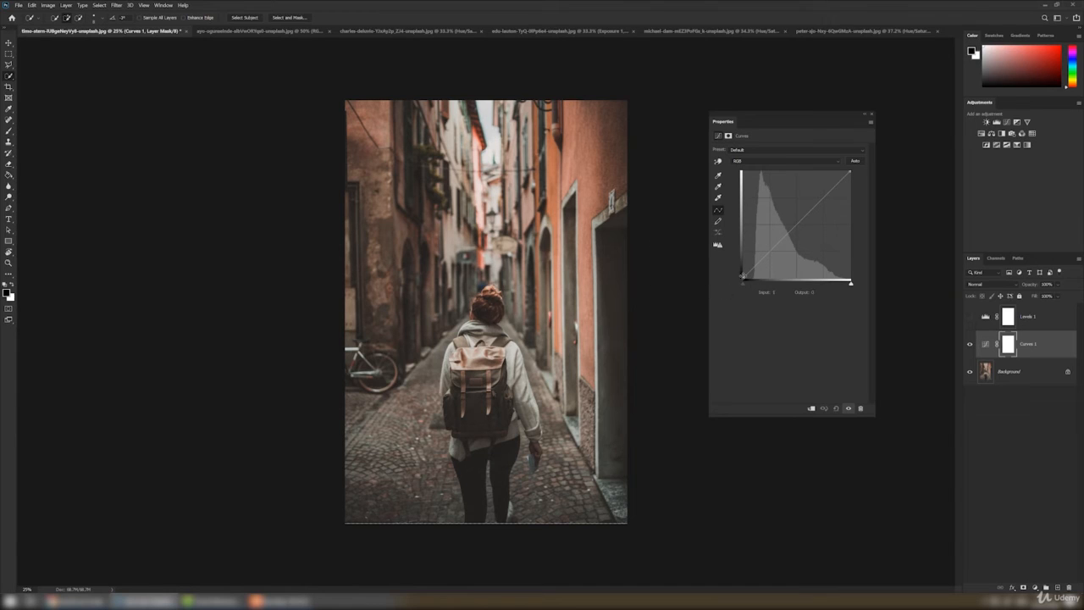
# Shape the RGB curve into a contrast S-curve with lowered shadows, highlights raised to input 162, output 209, and a pulled-in white point
pyautogui.click(821, 198)
pyautogui.moveTo(821, 197); pyautogui.dragTo(818, 191)
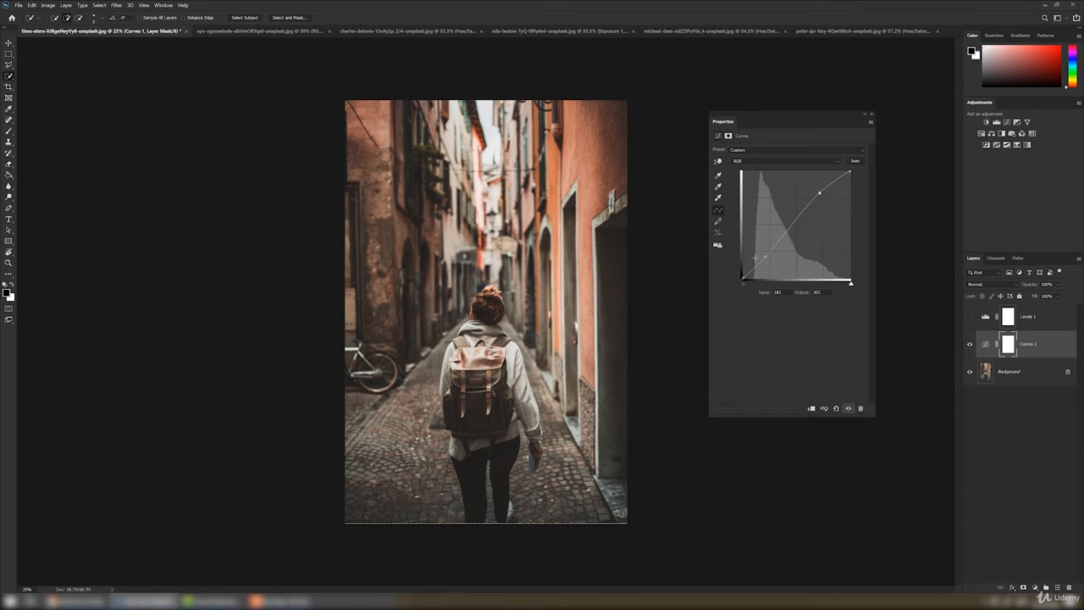
pyautogui.moveTo(763, 256); pyautogui.dragTo(767, 260)
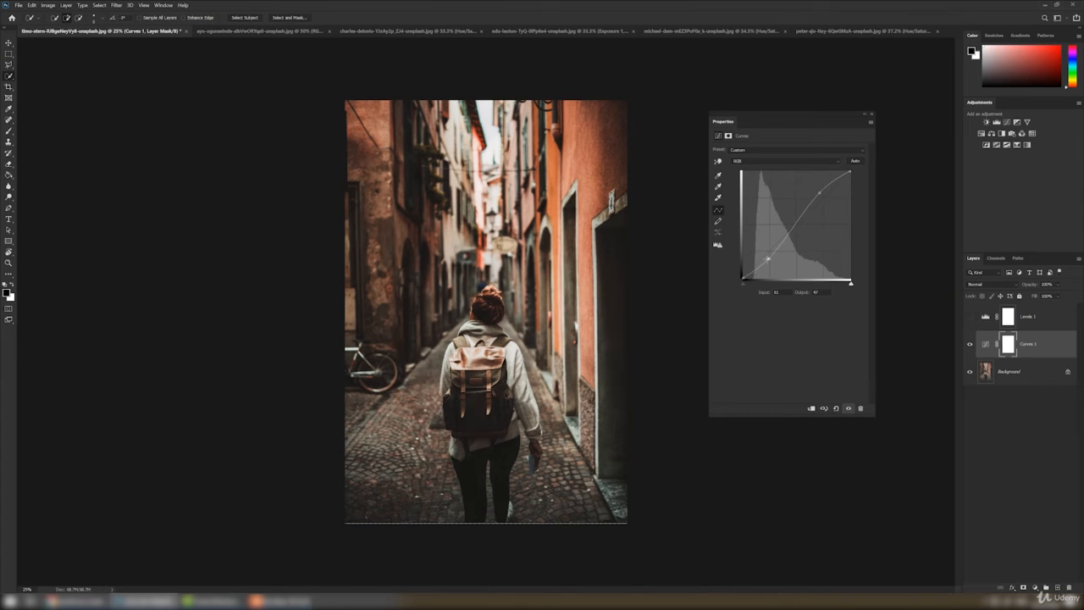
pyautogui.click(819, 194)
pyautogui.click(857, 161)
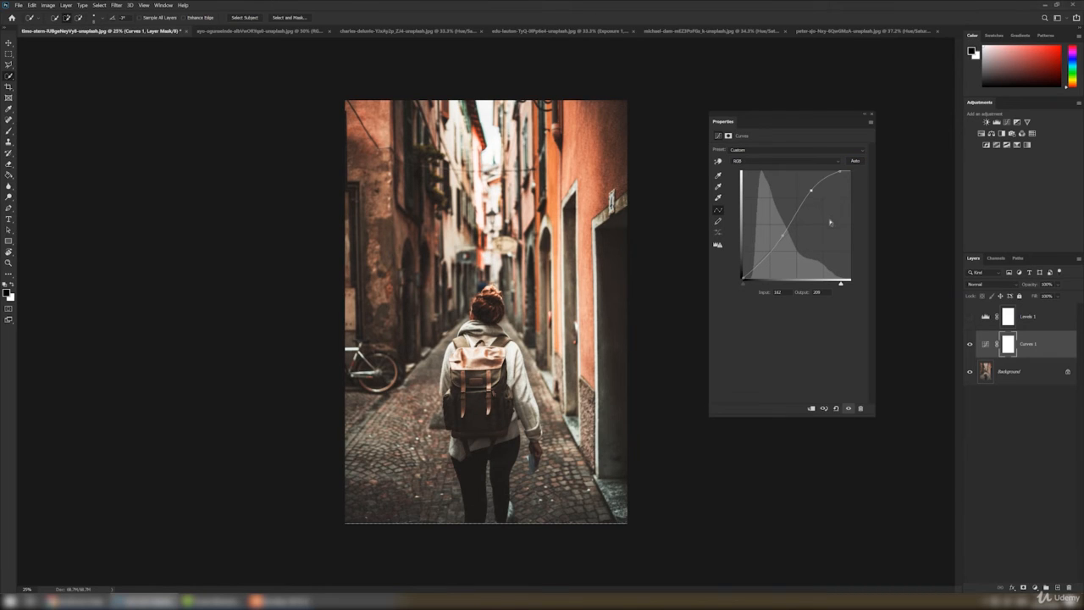
# Examine the red, green and blue channel curves of the Curves adjustment
pyautogui.click(815, 162)
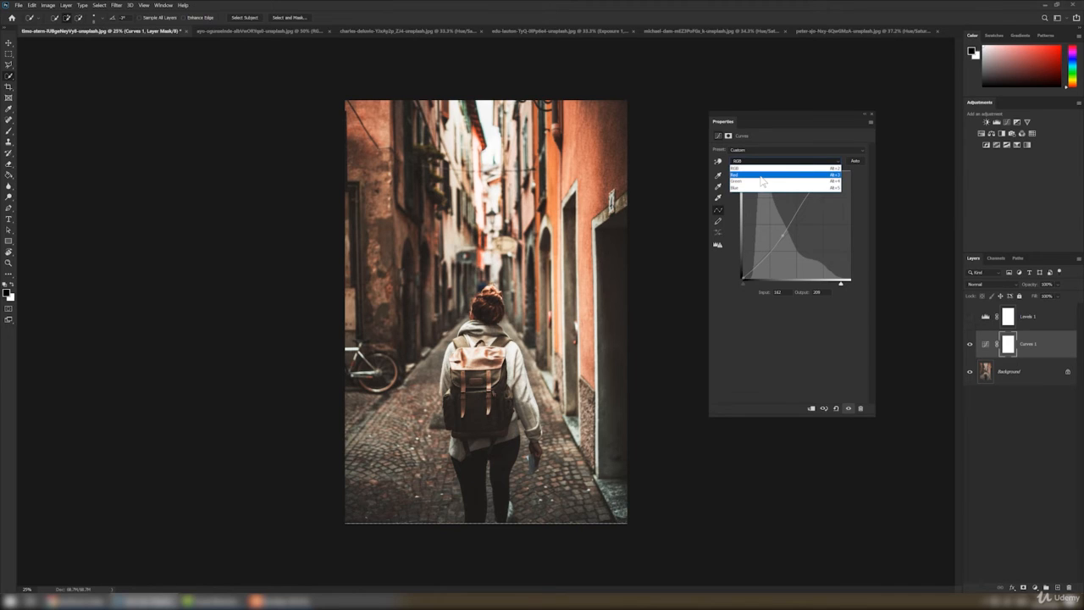
pyautogui.click(760, 174)
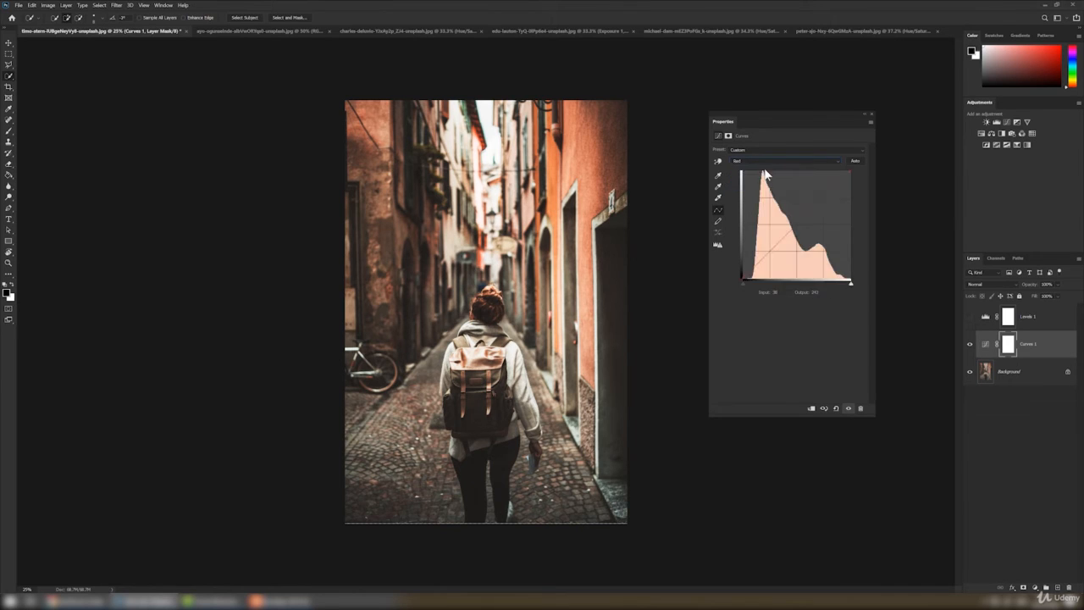
pyautogui.click(763, 161)
pyautogui.click(761, 180)
pyautogui.click(757, 161)
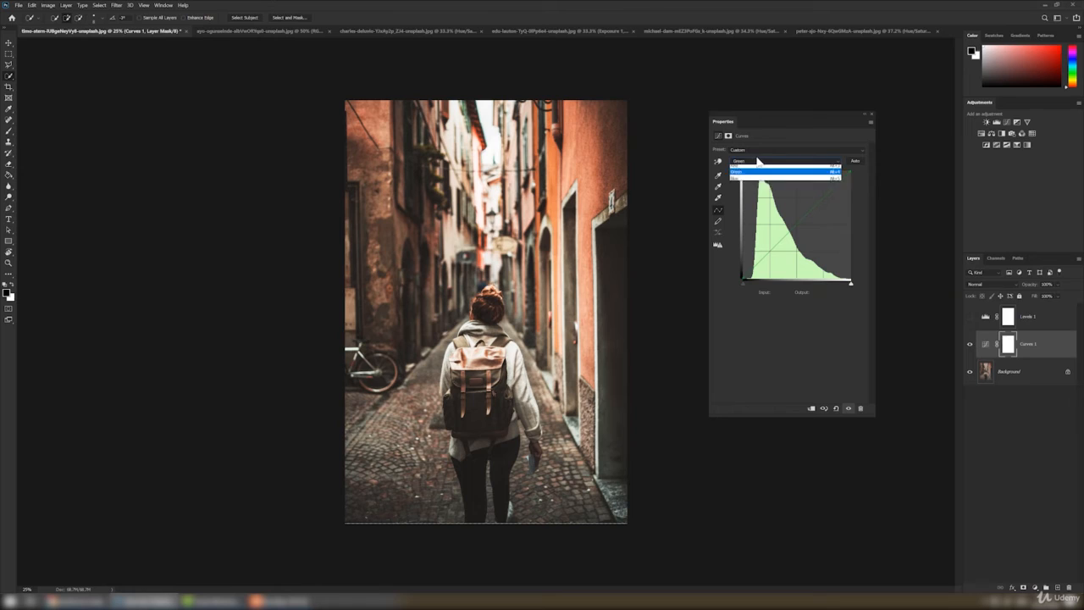
pyautogui.click(760, 180)
pyautogui.click(758, 161)
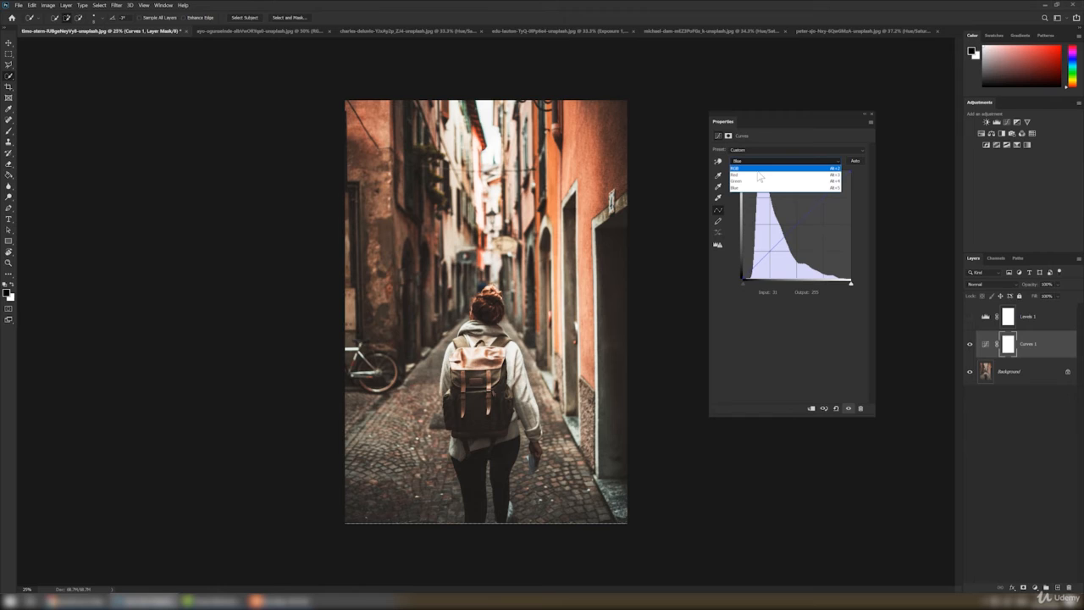
# Shift the alley photo's colors by pulling in the red curve's white point slightly and adjusting the green and blue curves
pyautogui.click(760, 175)
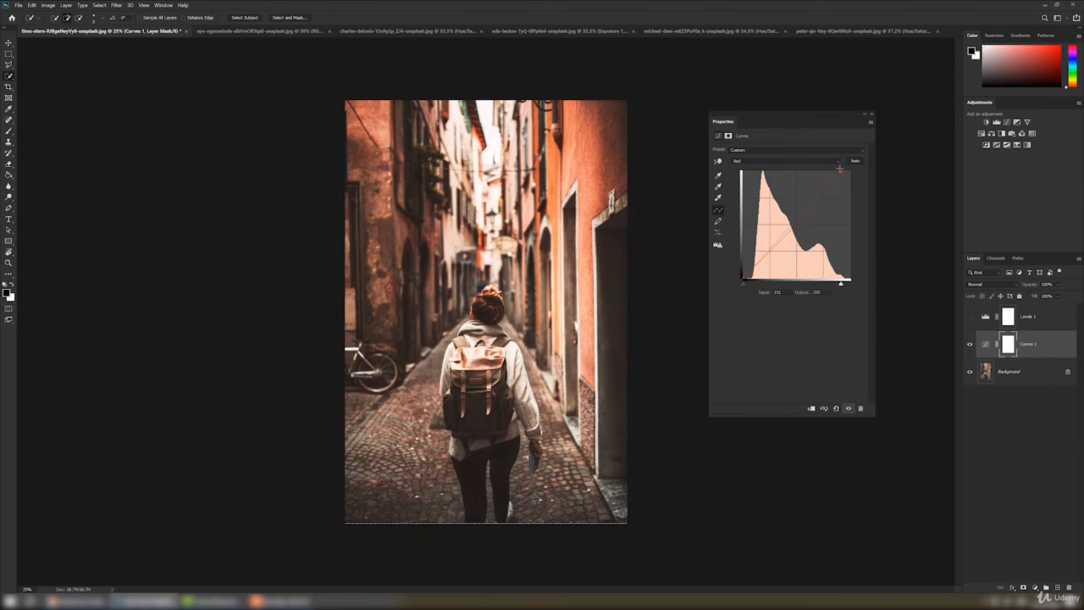
pyautogui.moveTo(847, 169); pyautogui.dragTo(846, 169)
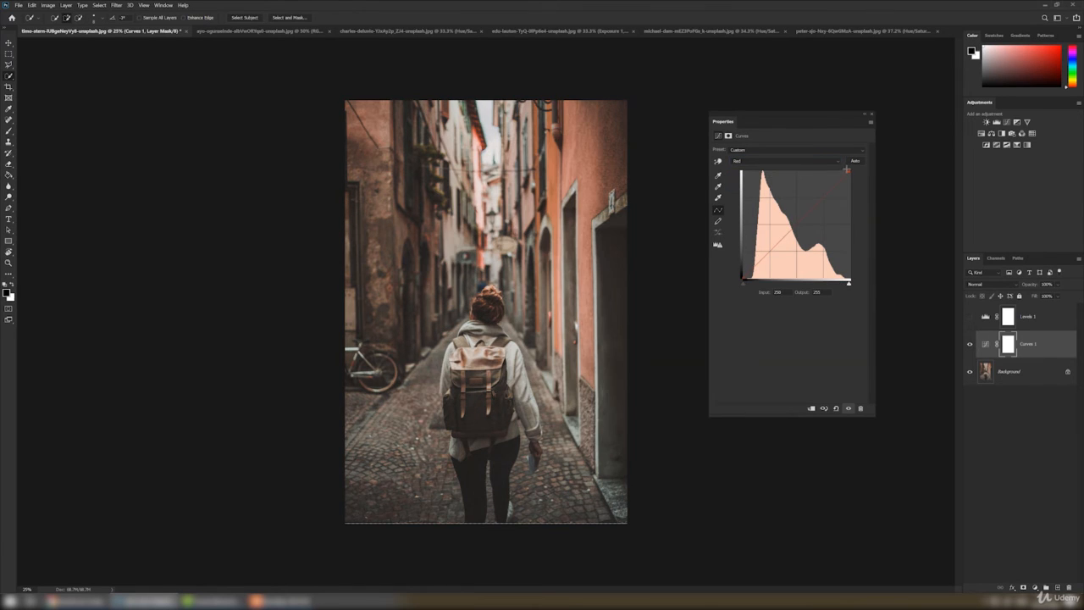
pyautogui.click(782, 161)
pyautogui.click(784, 180)
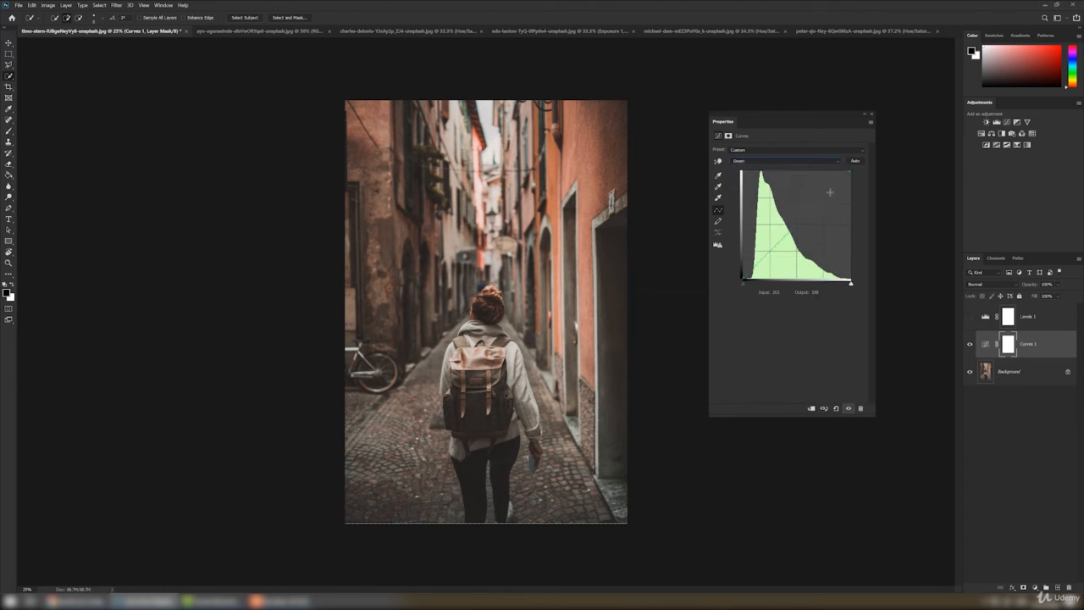
pyautogui.click(824, 192)
pyautogui.click(781, 161)
pyautogui.click(785, 189)
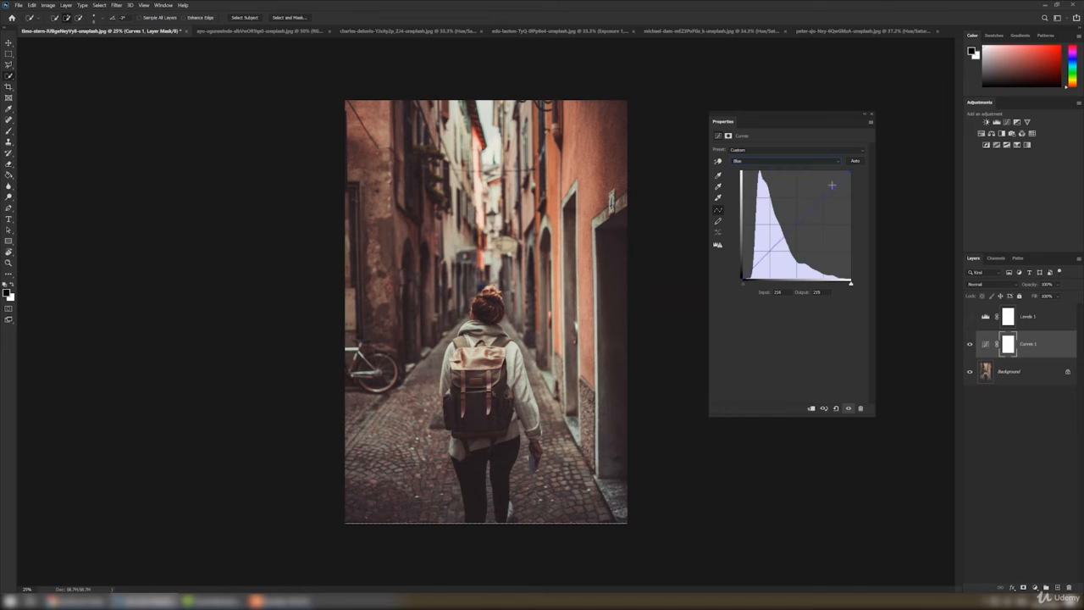
pyautogui.click(770, 253)
# Hide the Curves layer and add a Brightness/Contrast adjustment above the Background with brightness 36 and contrast -7
pyautogui.click(970, 344)
pyautogui.click(970, 316)
pyautogui.click(1025, 373)
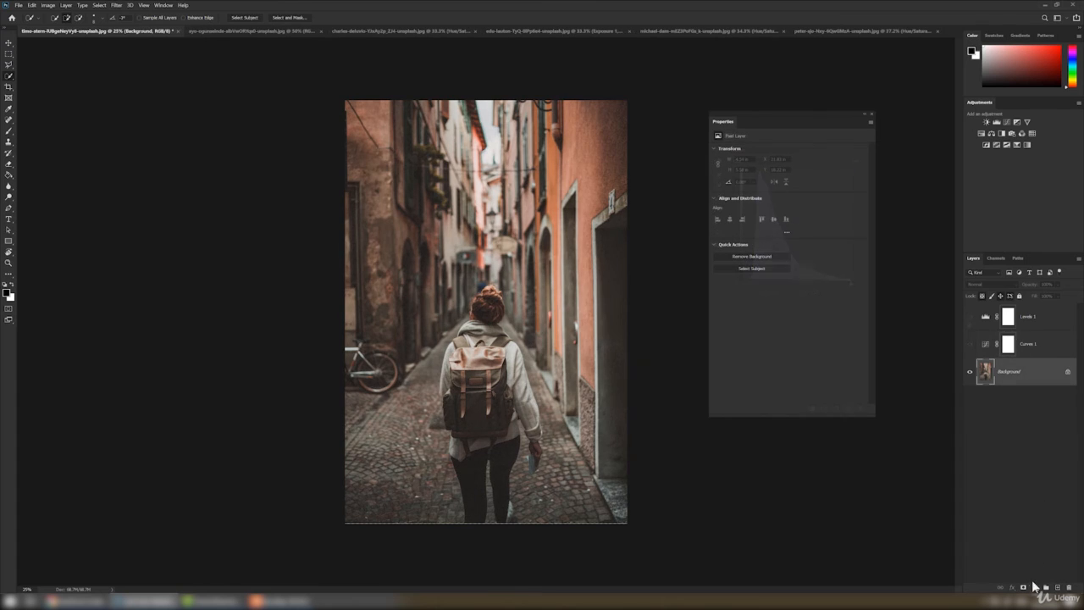
pyautogui.click(1035, 587)
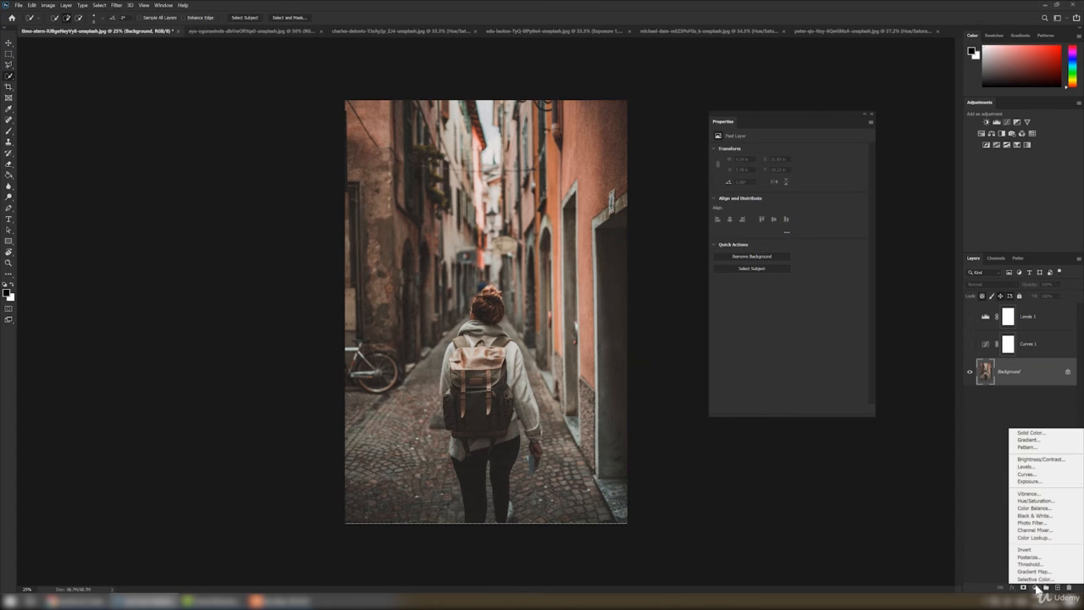
pyautogui.click(1038, 459)
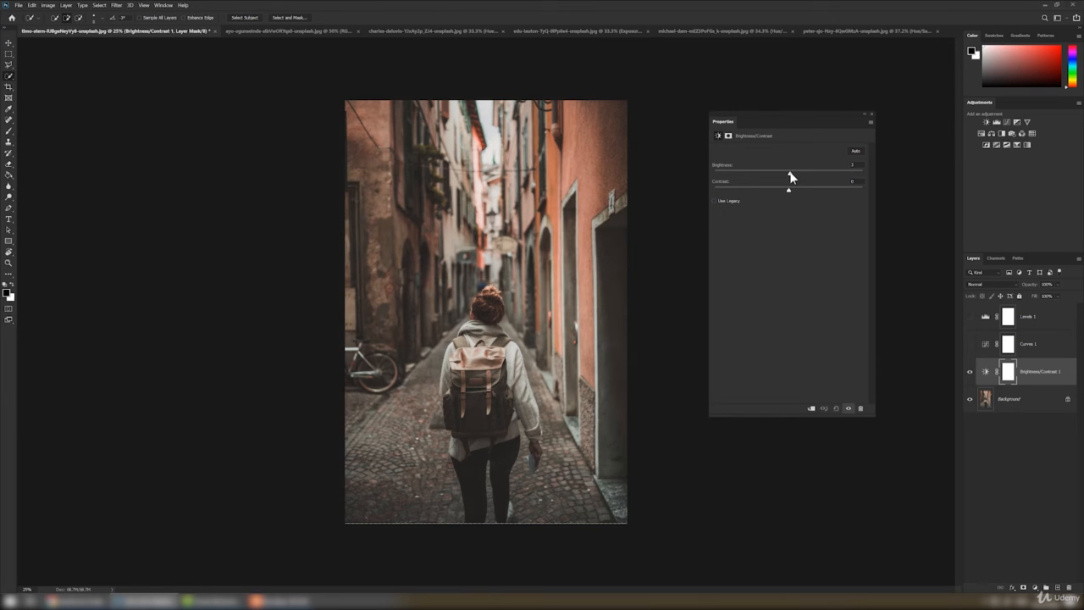
pyautogui.moveTo(791, 177)
pyautogui.mouseDown()
pyautogui.moveTo(803, 180)
pyautogui.moveTo(777, 190)
pyautogui.mouseUp()
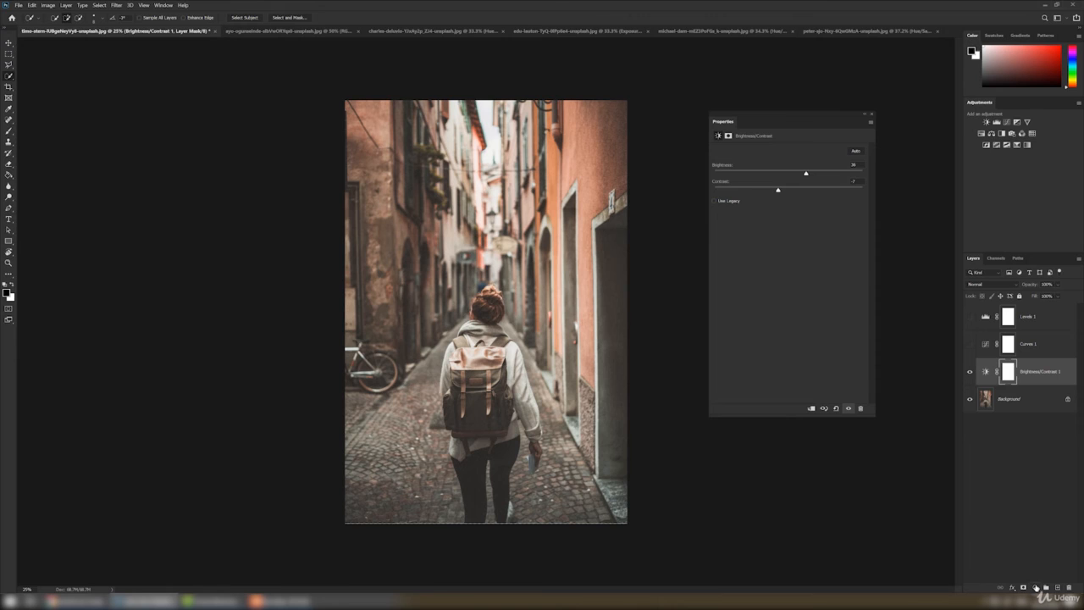
# Add a Black & White adjustment layer, hide the Brightness/Contrast layer, and vary the color sliders of the black-and-white conversion
pyautogui.click(1035, 587)
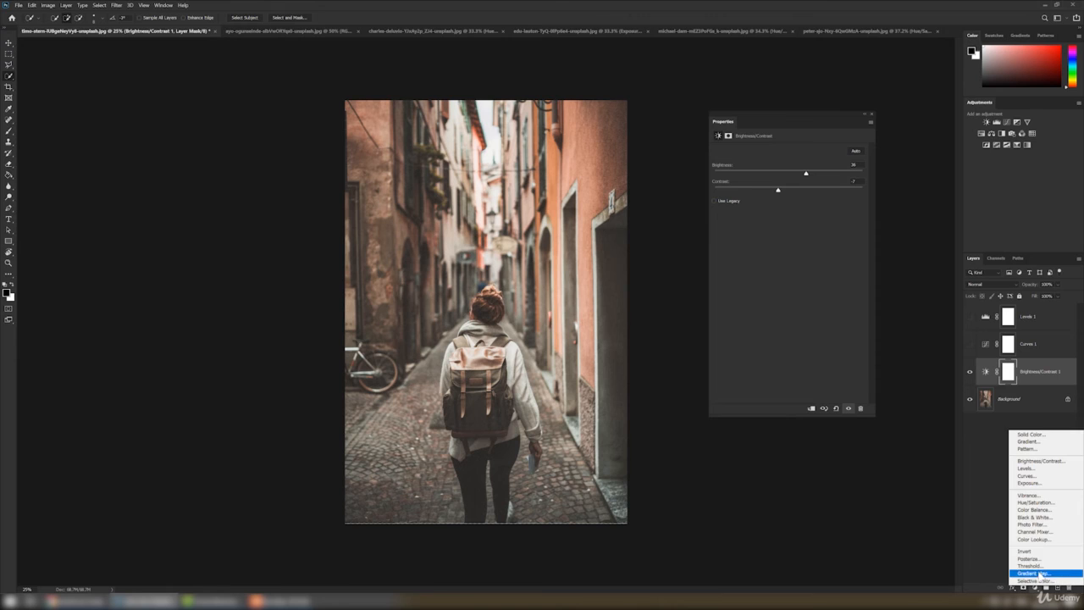
pyautogui.click(1035, 519)
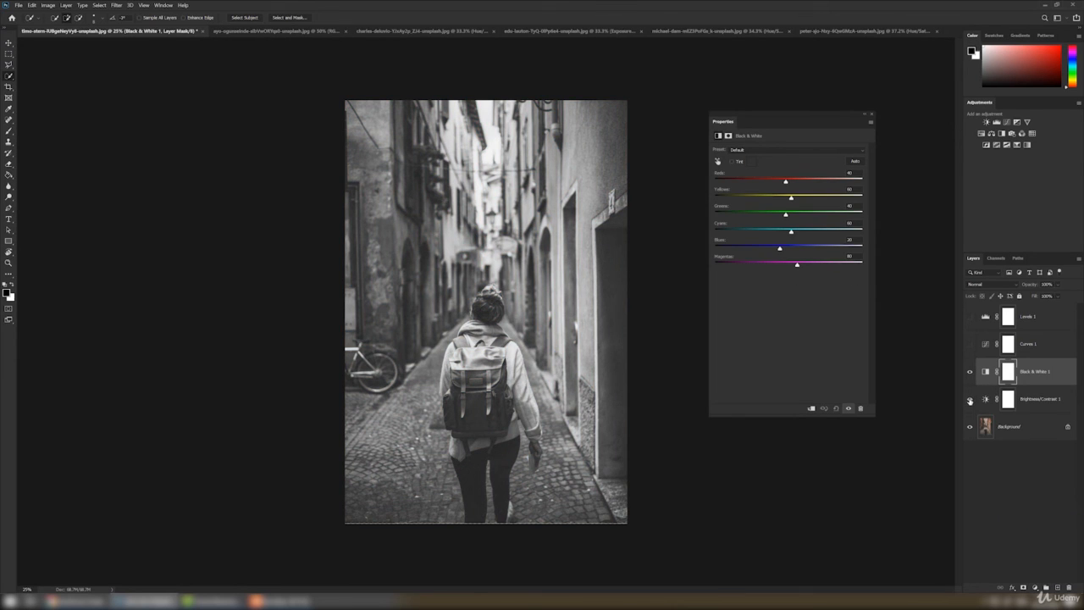
pyautogui.click(970, 398)
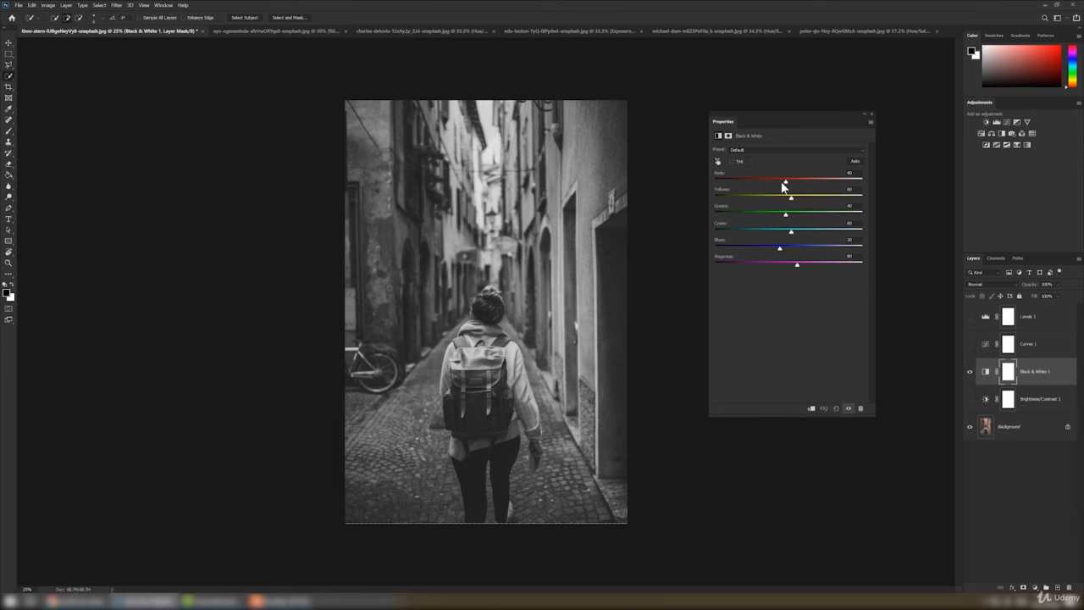
pyautogui.moveTo(781, 182); pyautogui.dragTo(802, 267)
pyautogui.moveTo(781, 183); pyautogui.dragTo(782, 218)
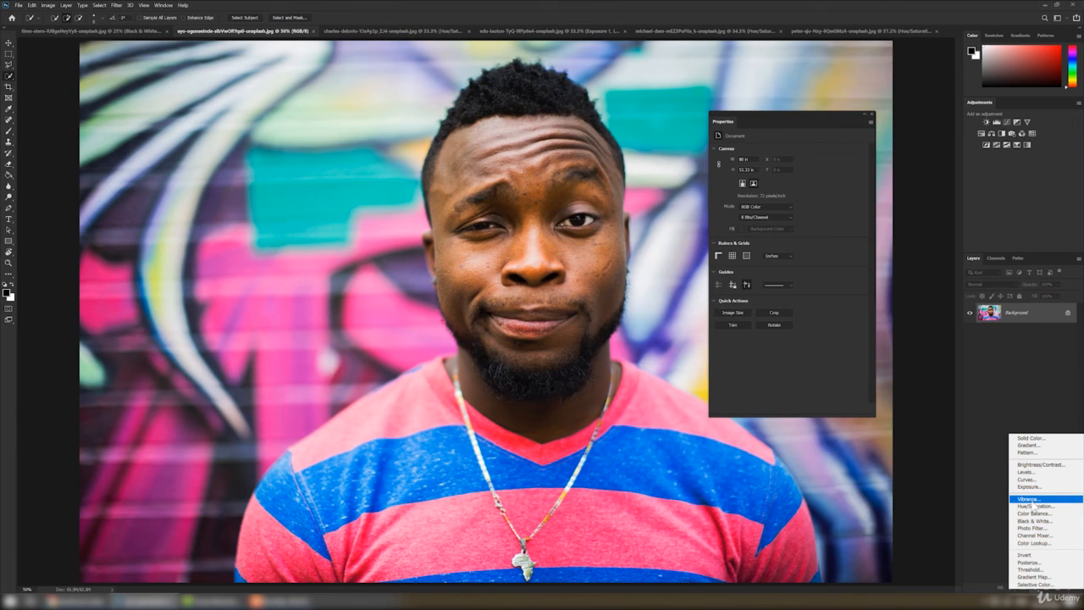
# Add a Vibrance adjustment to the graffiti-wall portrait with vibrance +34 and saturation +4, and compare it by toggling the layer
pyautogui.click(1029, 499)
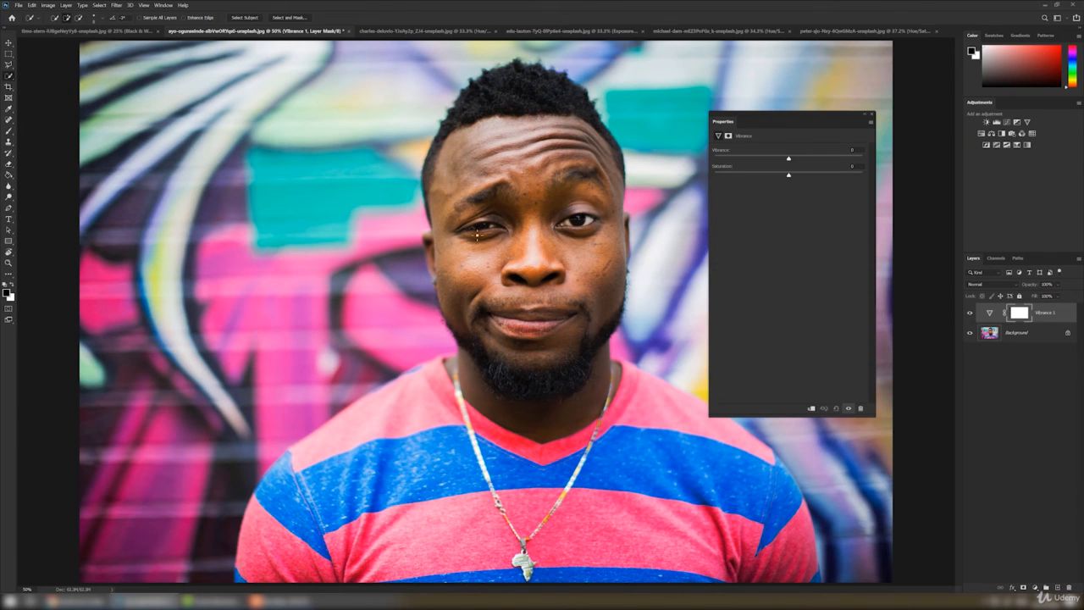
pyautogui.moveTo(789, 159); pyautogui.dragTo(814, 162)
pyautogui.click(970, 313)
pyautogui.click(971, 314)
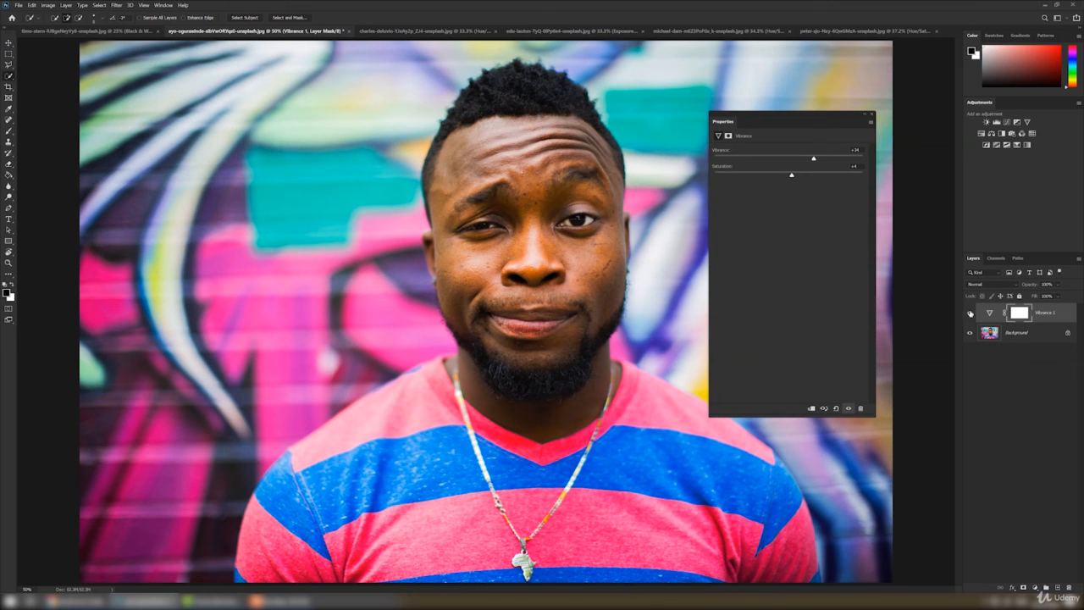
pyautogui.click(971, 314)
pyautogui.click(971, 314)
pyautogui.click(971, 314)
pyautogui.click(970, 314)
# Clear the floating adjustment settings from view and review the sepia portrait, the recolored sweater and the other edited photos
pyautogui.click(871, 113)
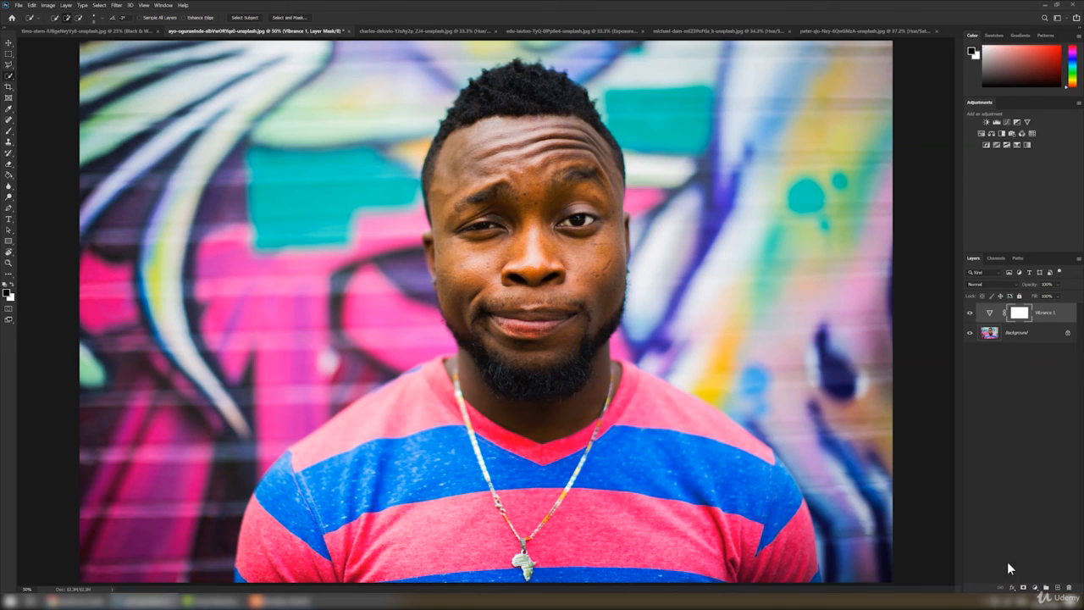
pyautogui.click(1035, 588)
pyautogui.click(841, 32)
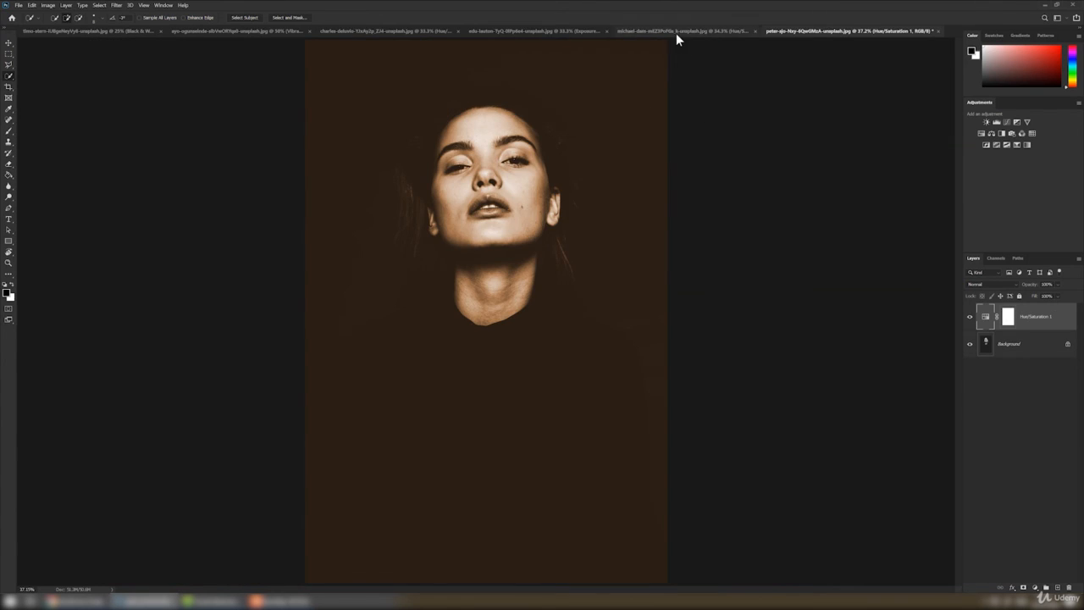
pyautogui.click(676, 33)
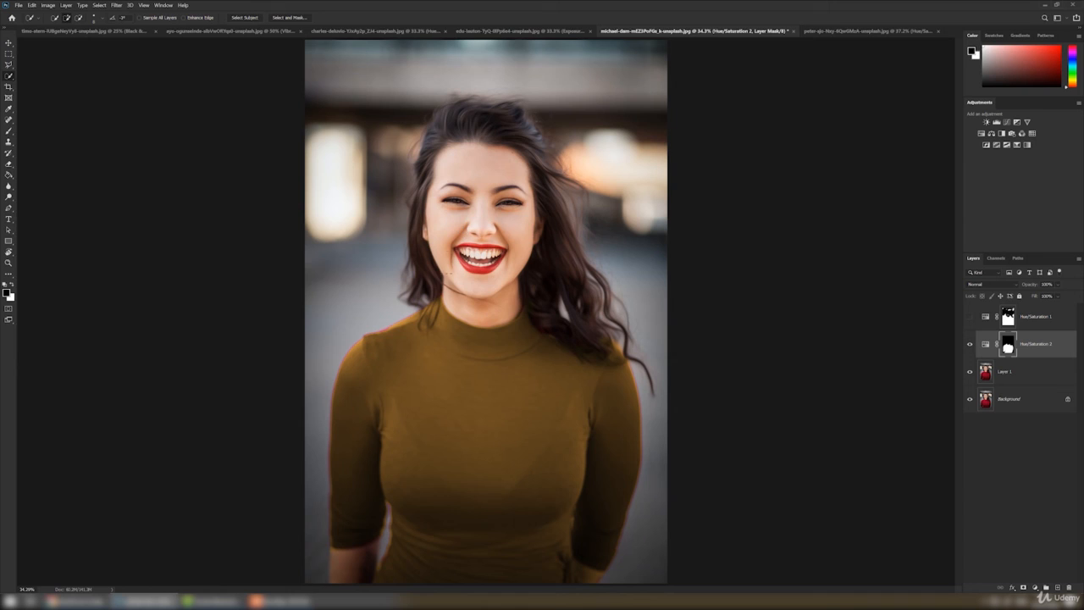
pyautogui.click(491, 31)
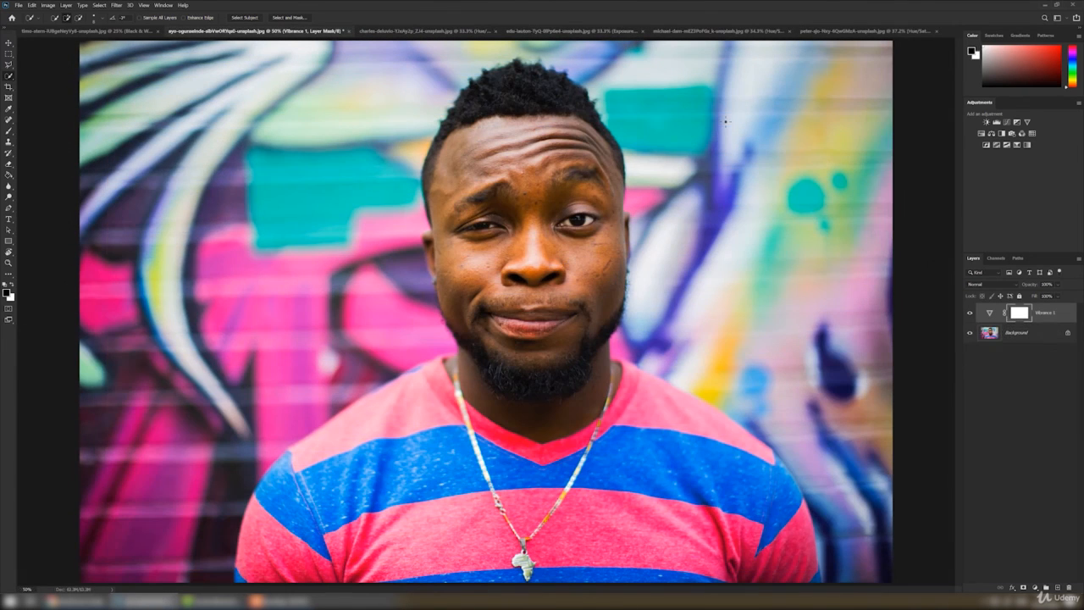